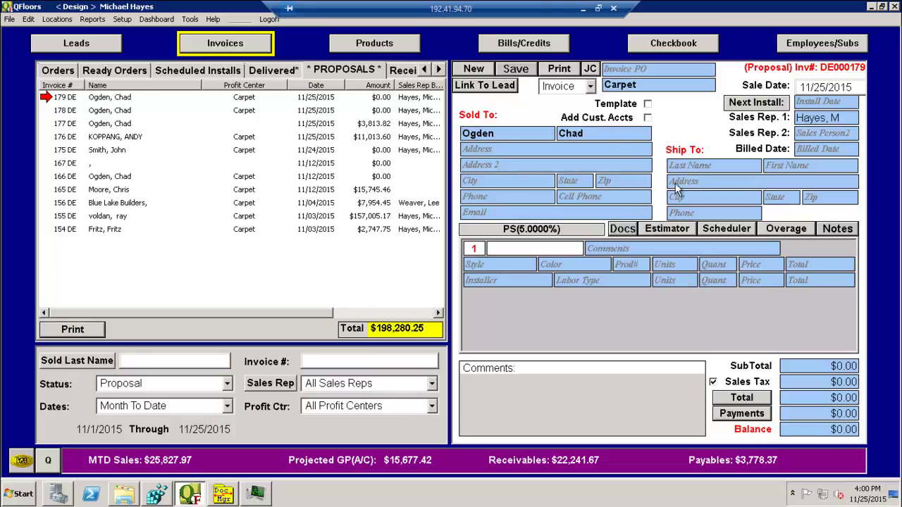
- Set MeasureSquare.exe from the MeasureSquare2014_retail-laser folder as the invoice's estimator and launch it
left_click(667, 229)
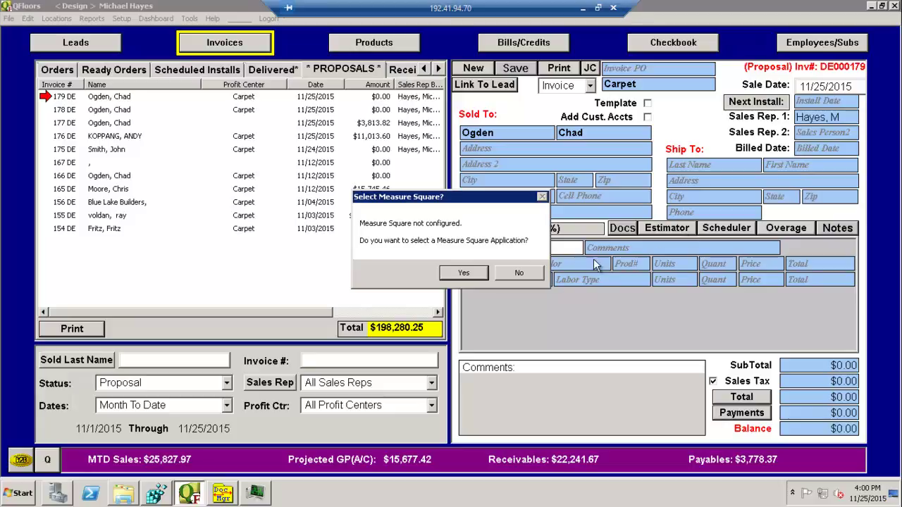
left_click(463, 274)
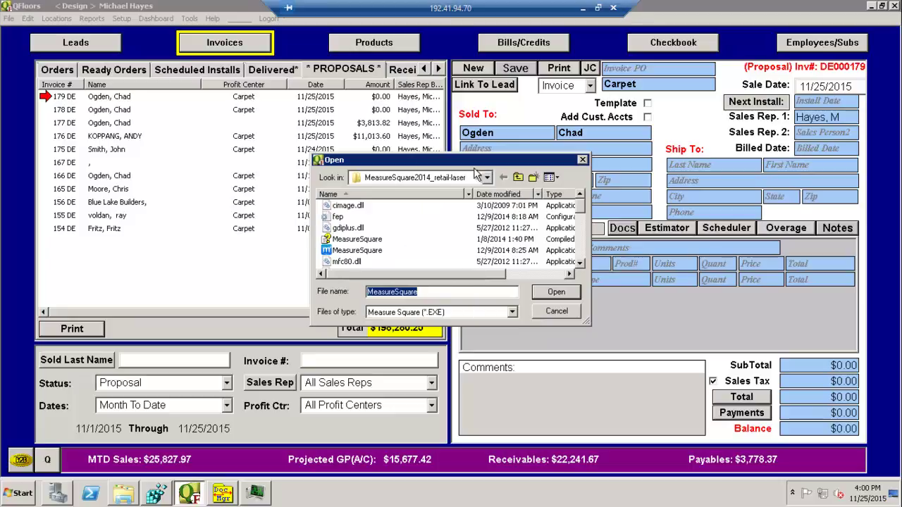
left_click(488, 177)
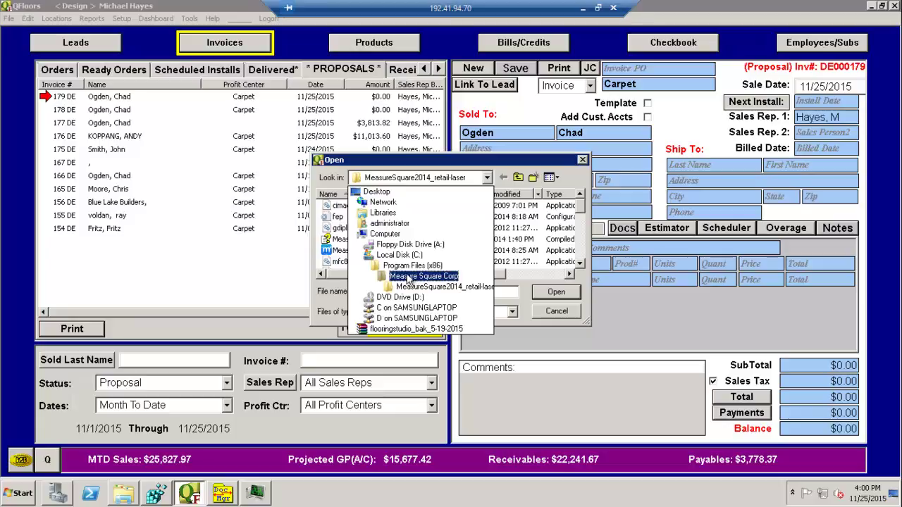
left_click(464, 289)
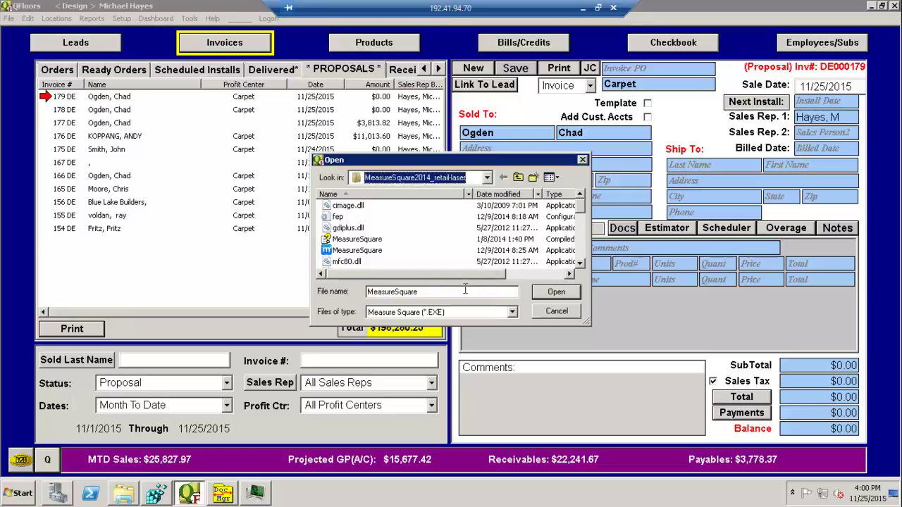
double_click(326, 251)
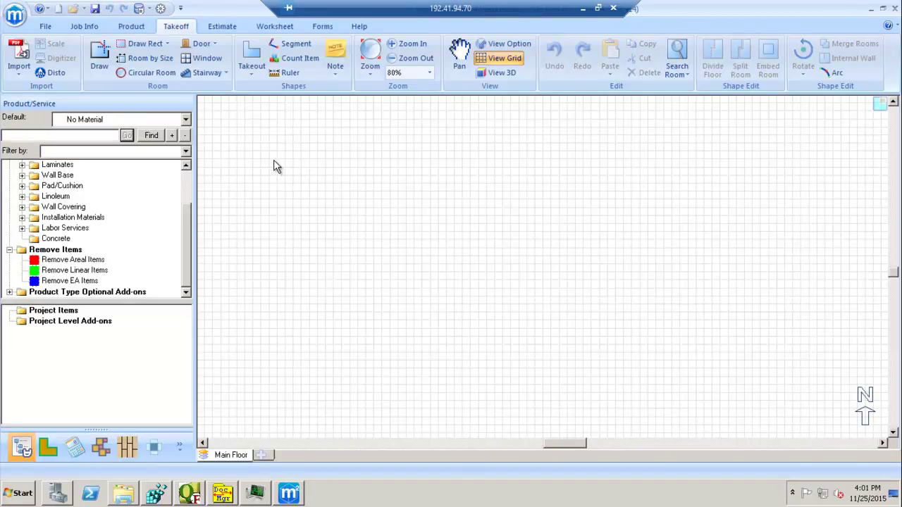
- Draw two rectangular rooms: Rm1 at 17'3" by 19'4" and a narrower Rm2 to its right
left_click(143, 43)
mouse_move(275, 165)
left_mouse_down()
mouse_move(288, 322)
mouse_move(417, 320)
left_mouse_up()
mouse_move(520, 153)
left_mouse_down()
mouse_move(646, 236)
mouse_move(690, 212)
left_mouse_up()
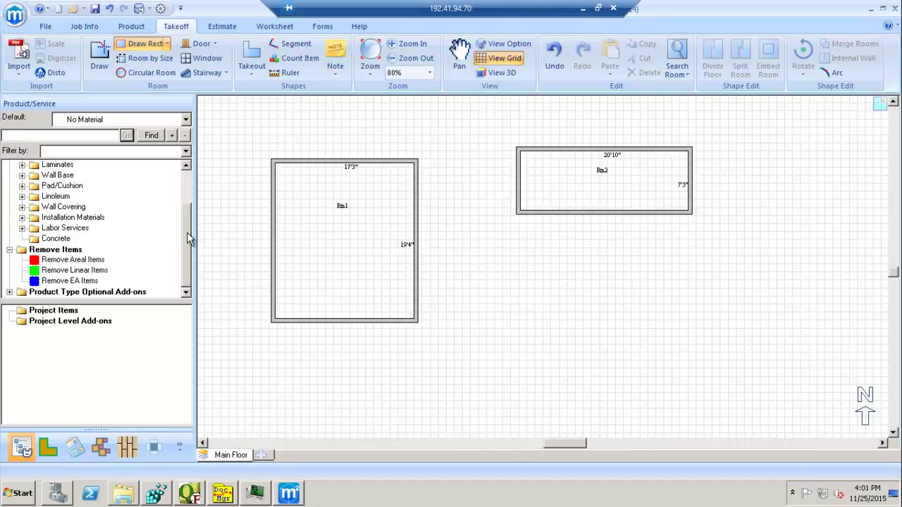
left_click_drag(187, 238, 188, 151)
- Apply Indoor/Regular W2W carpet 19410 to Rm1 and carpet 560 to Rm2
double_click(59, 176)
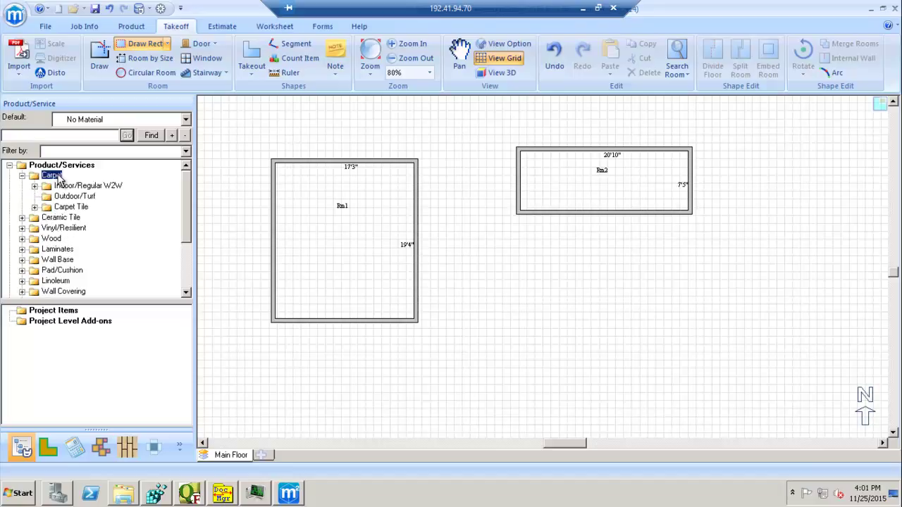
double_click(79, 186)
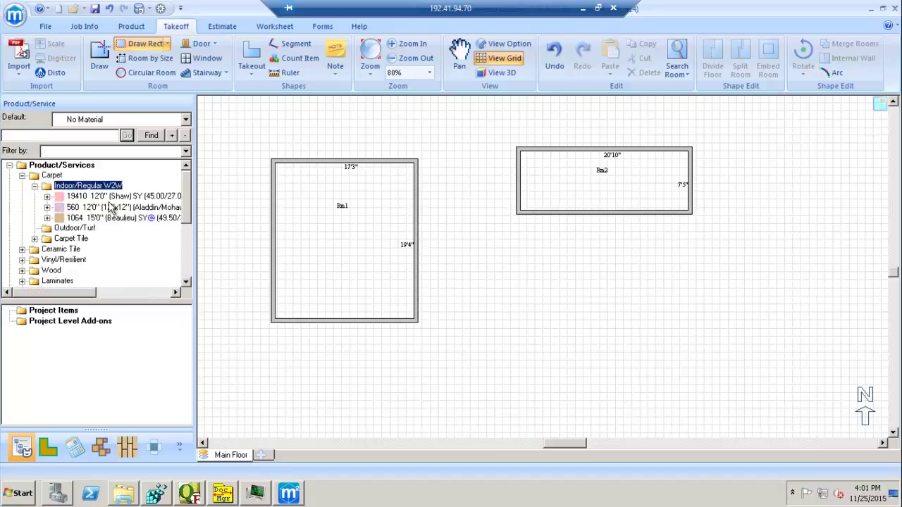
left_click(108, 196)
left_click(296, 219)
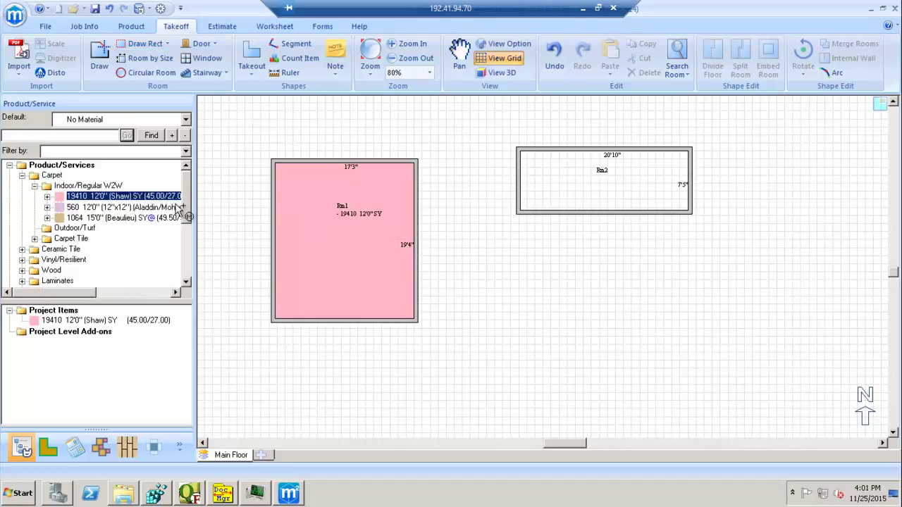
left_click(132, 209)
left_click(578, 187)
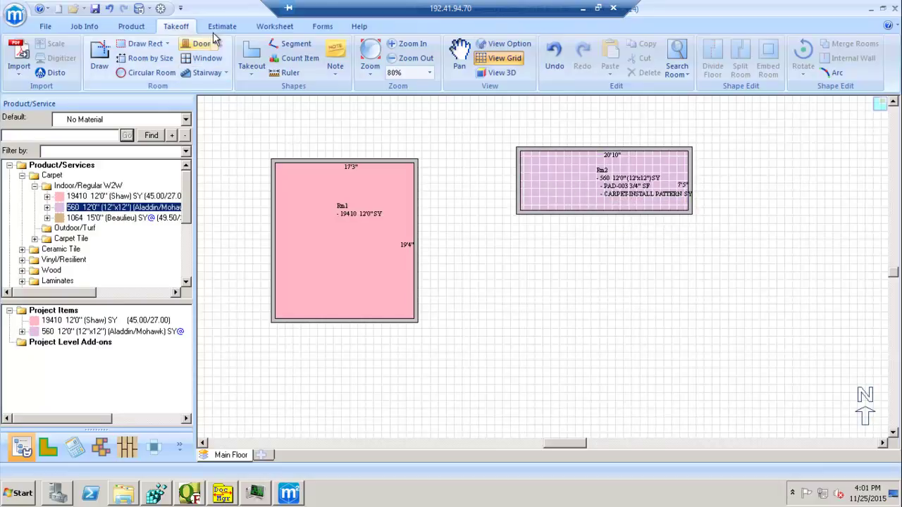
- On the Job Info form, enter business name QFloors and the customer's first and last name
left_click(85, 29)
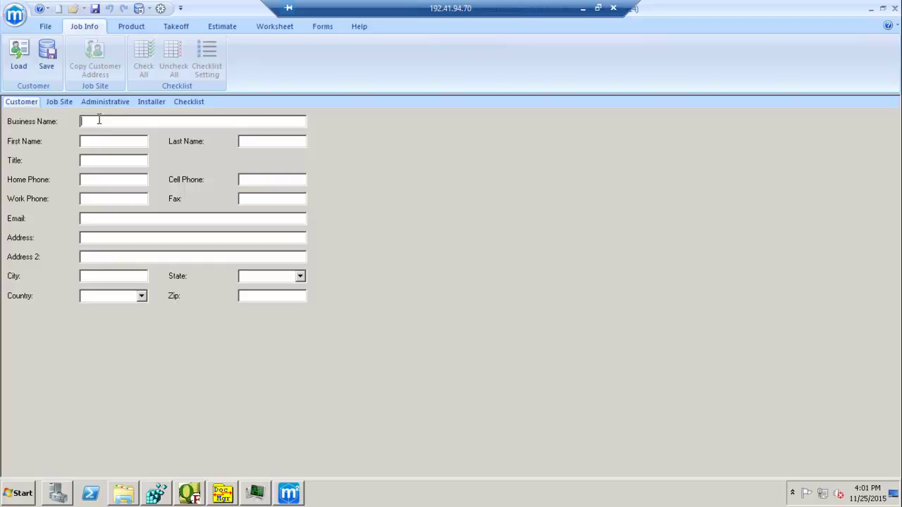
type("QFLI")
key("BackSpace")
key("BackSpace")
type("loors")
key("Tab")
key("Tab")
key("Tab")
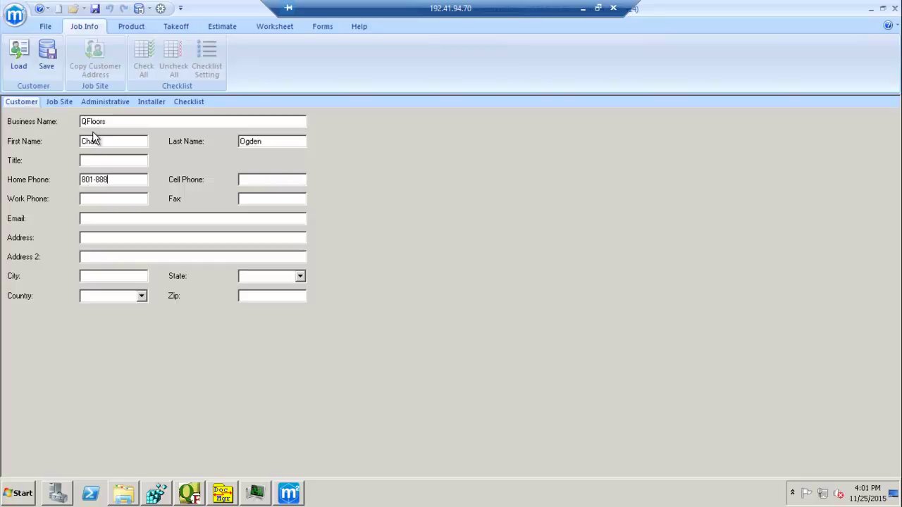
- Fill in the customer's phone number, cell number and e-mail address
key("Tab")
key("Tab")
key("Tab")
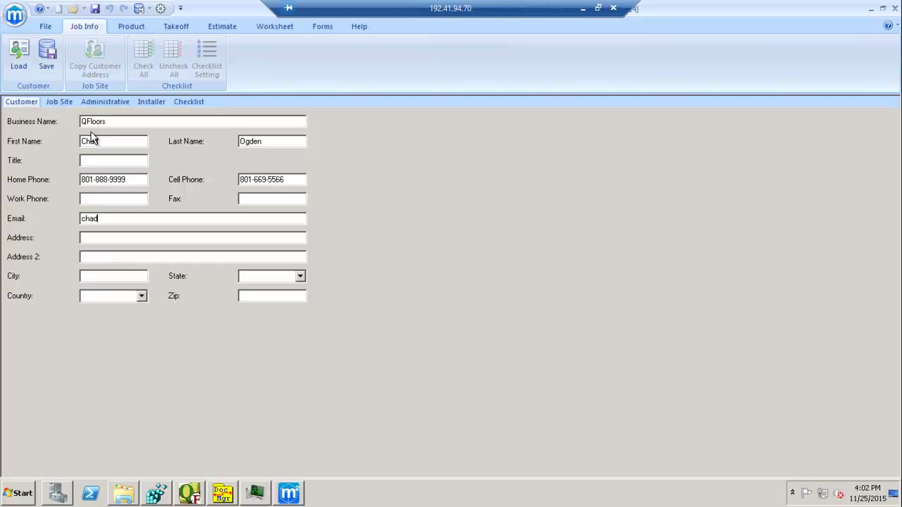
key("Tab")
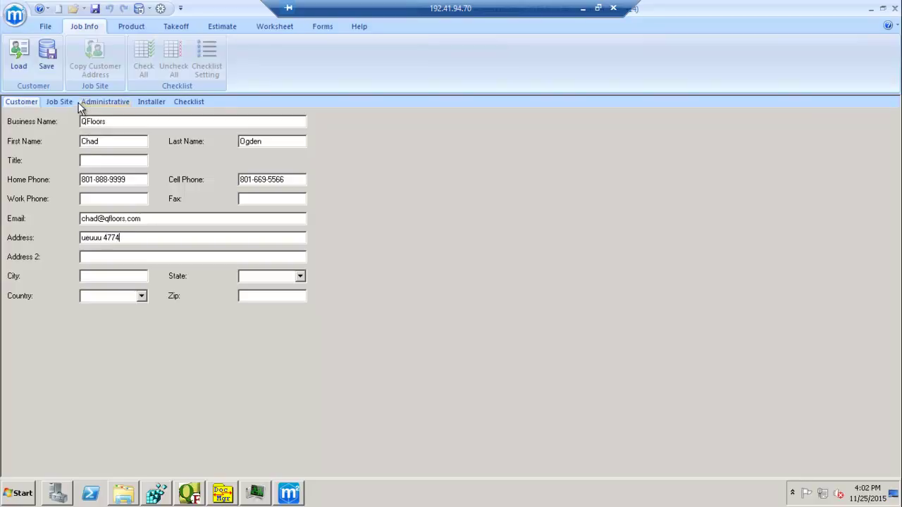
- Enter the customer's street address, city, state and zip code
key("Tab")
key("Tab")
type("South J")
type("ordan")
type("Ut")
key("Tab")
key("Tab")
type("84058")
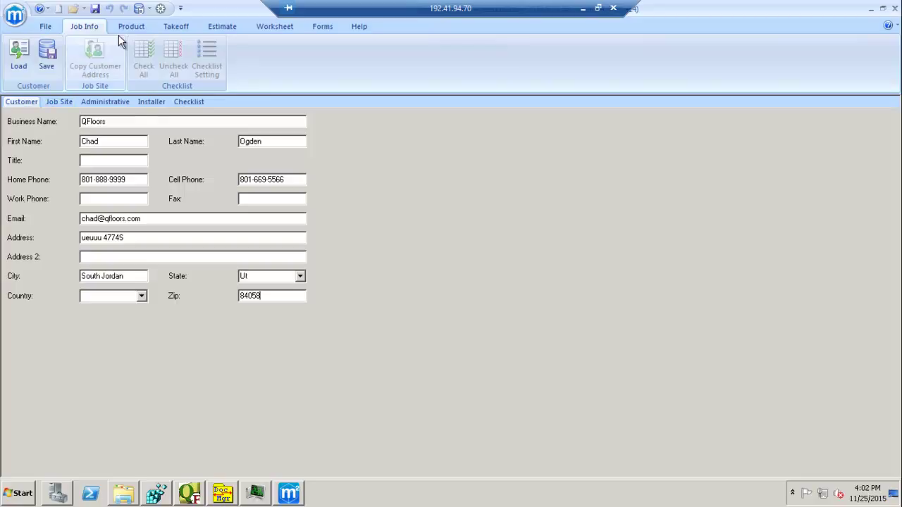
- Estimate all four materials (19410, 560, pad, installation) for both rooms, then view the Worksheet
left_click(174, 26)
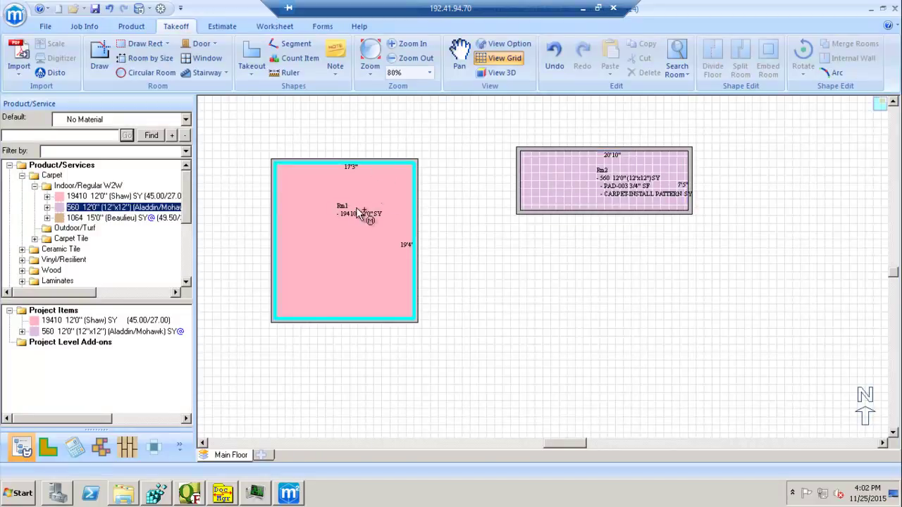
left_click(222, 26)
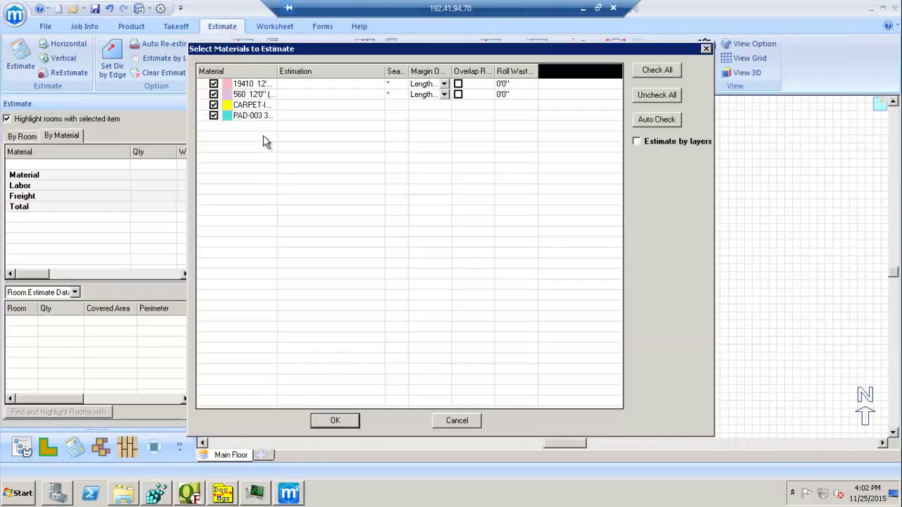
left_click(343, 426)
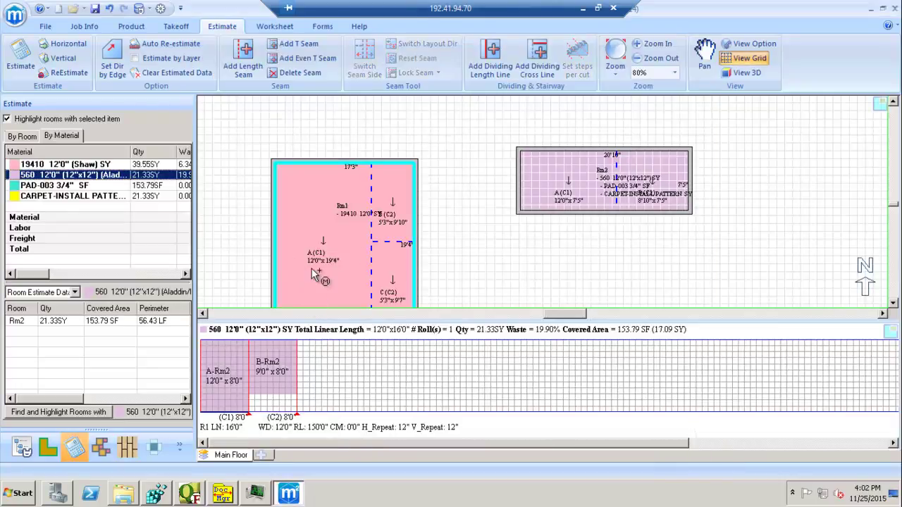
left_click(275, 27)
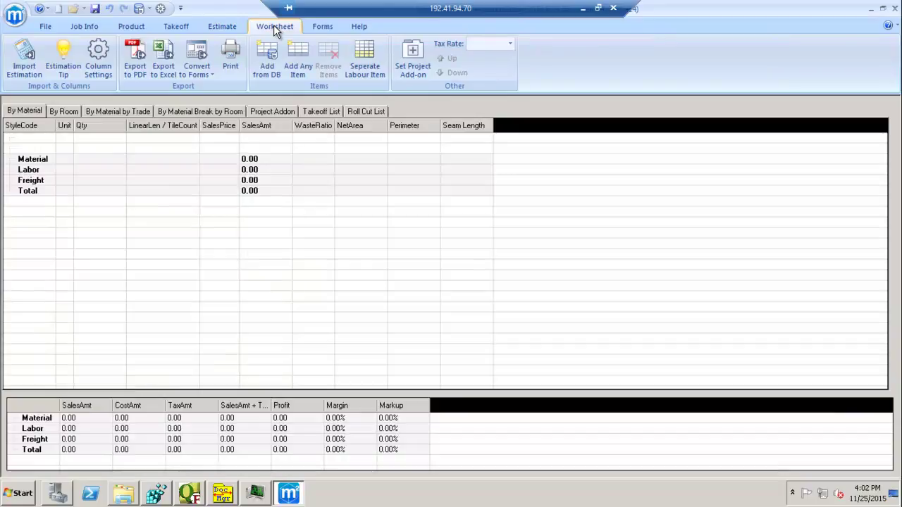
- Import all four estimated materials into the worksheet, totalling 3422.69, and save the project
left_click(24, 56)
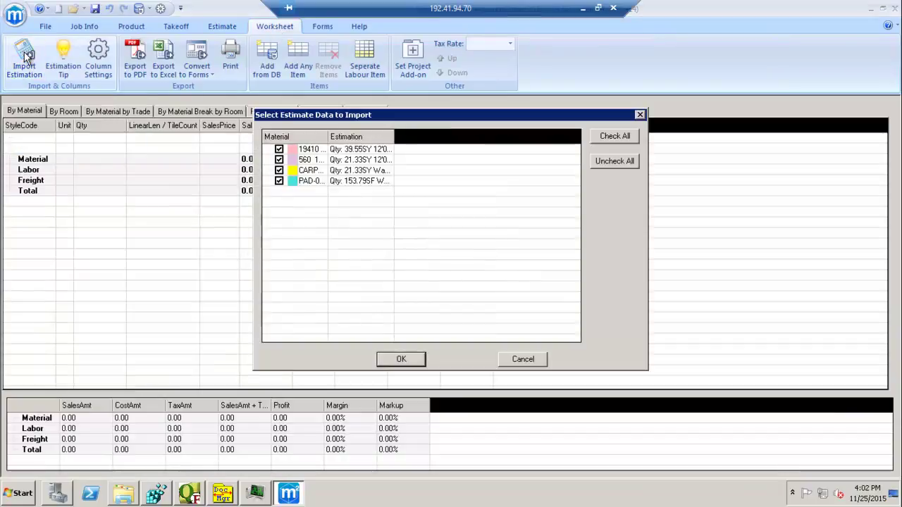
left_click(401, 360)
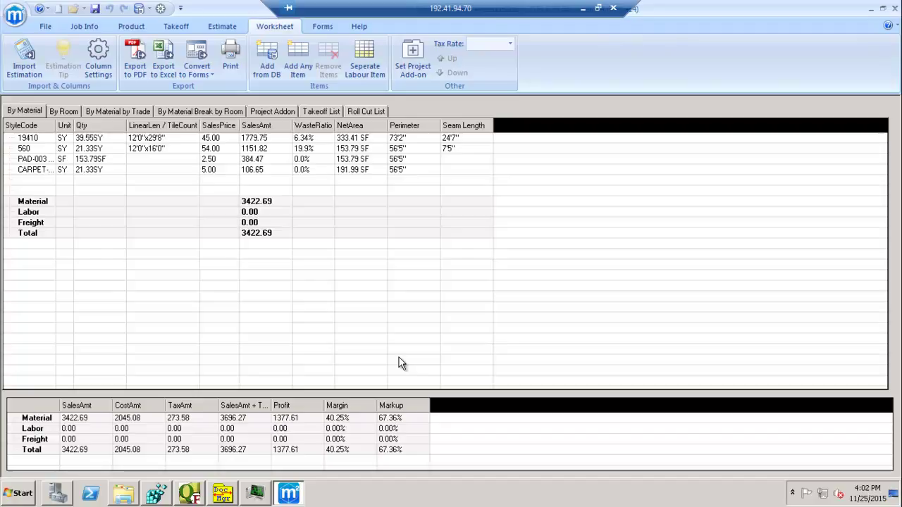
left_click(93, 9)
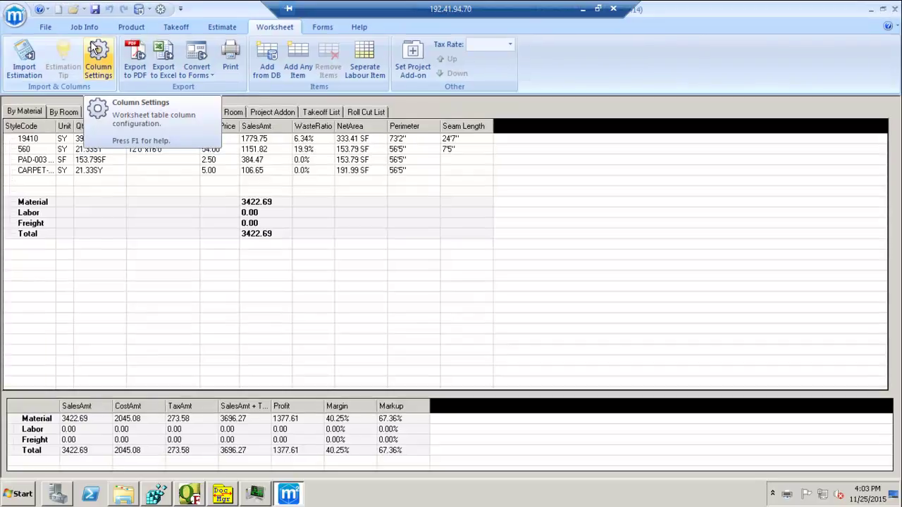
- Close Measure Square and update the proposal invoice with the estimate lines, subtotal $3,422.69
left_click(895, 9)
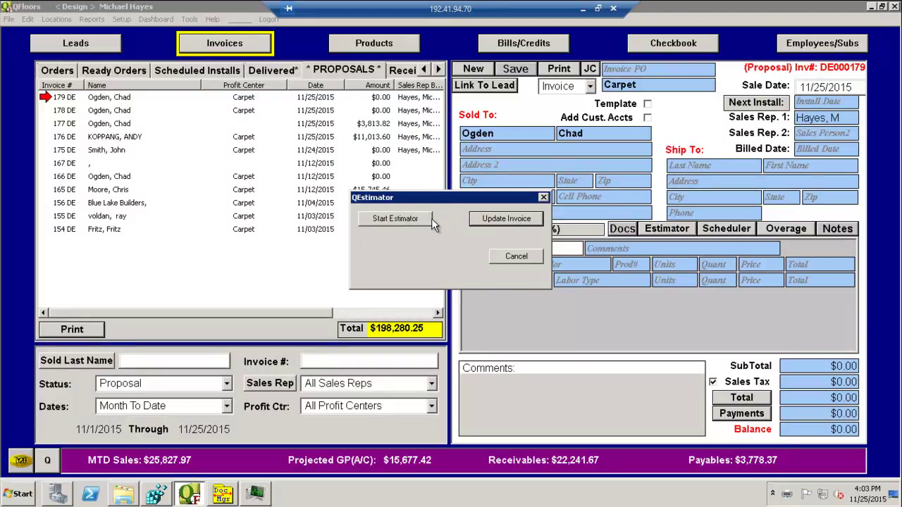
left_click(504, 220)
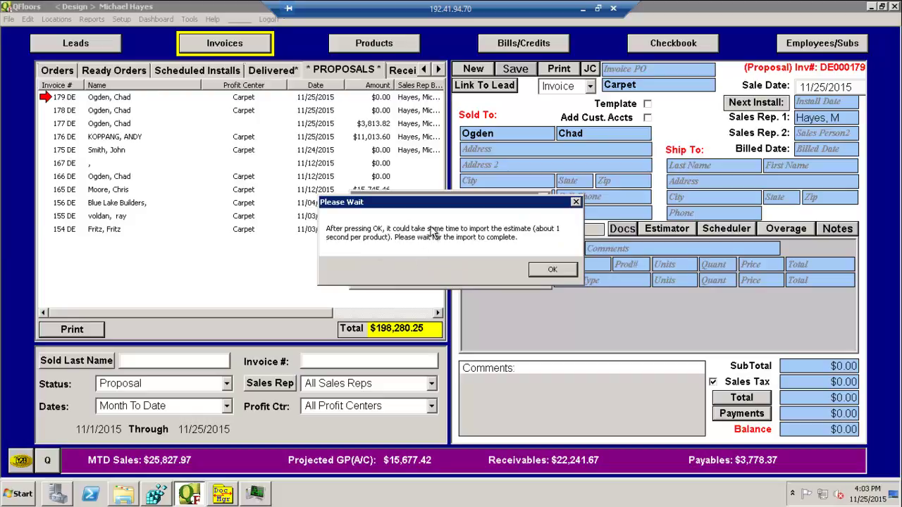
left_click(550, 270)
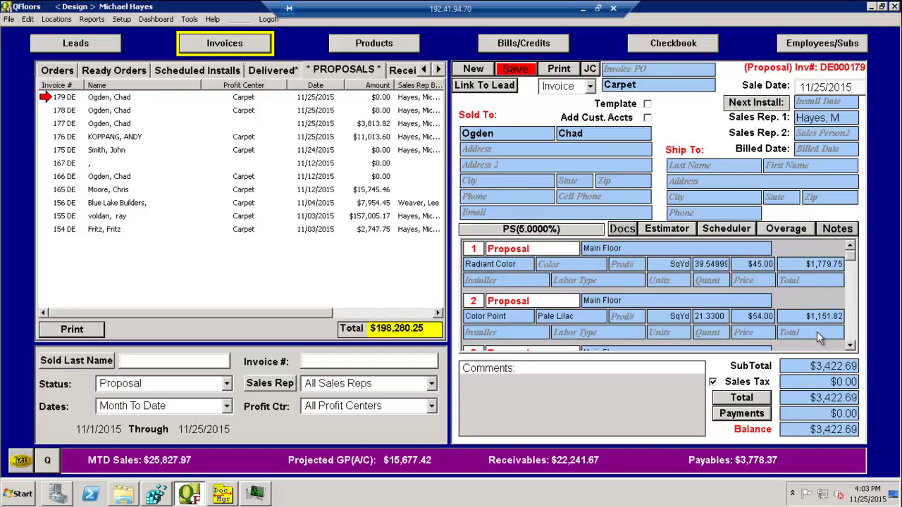
- Show the job-cost breakdown, save proposal 179 and reload it from the Proposals list at $3,422.69
left_click(850, 345)
left_click(850, 346)
left_click(851, 345)
left_click(850, 345)
left_click(851, 346)
left_click(851, 345)
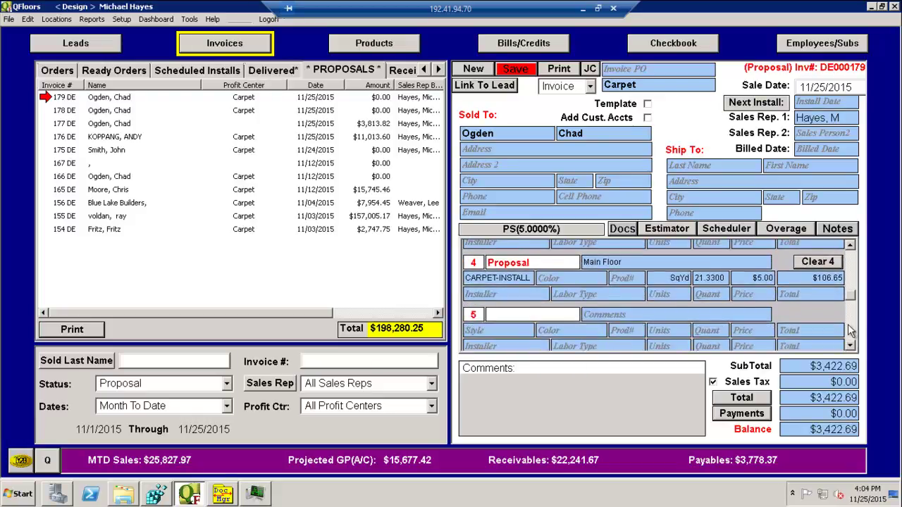
left_click(851, 271)
left_click(853, 274)
left_click(852, 273)
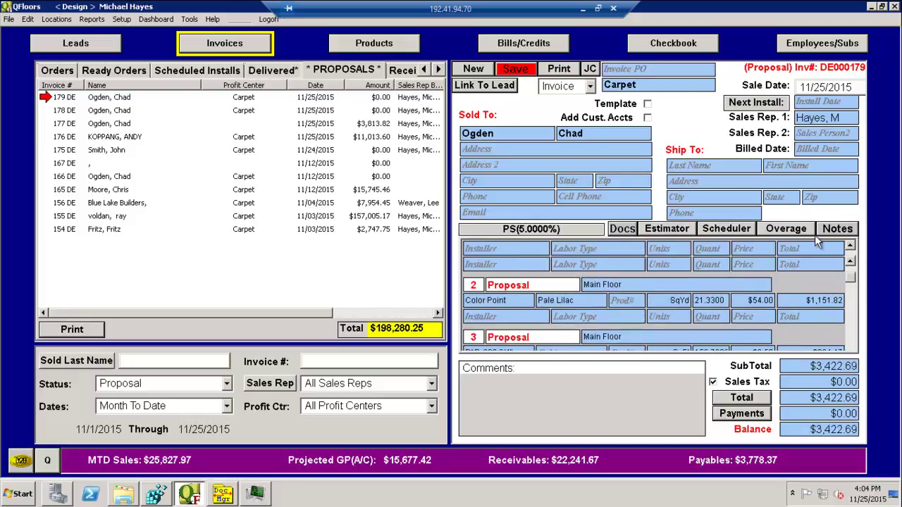
left_click(592, 69)
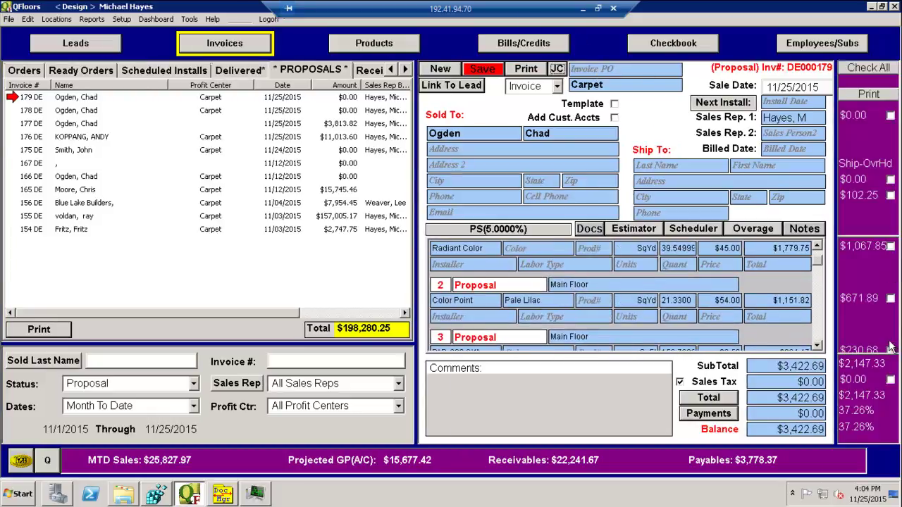
left_click(484, 71)
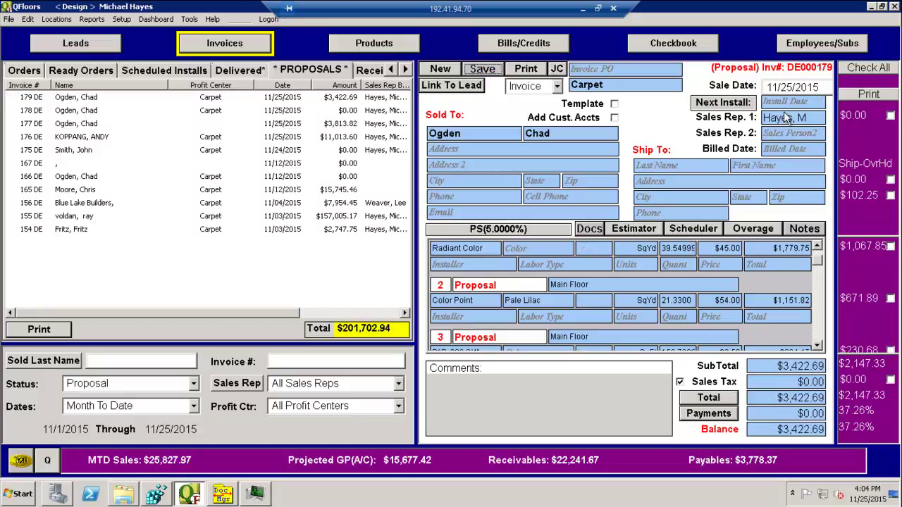
left_click(43, 97)
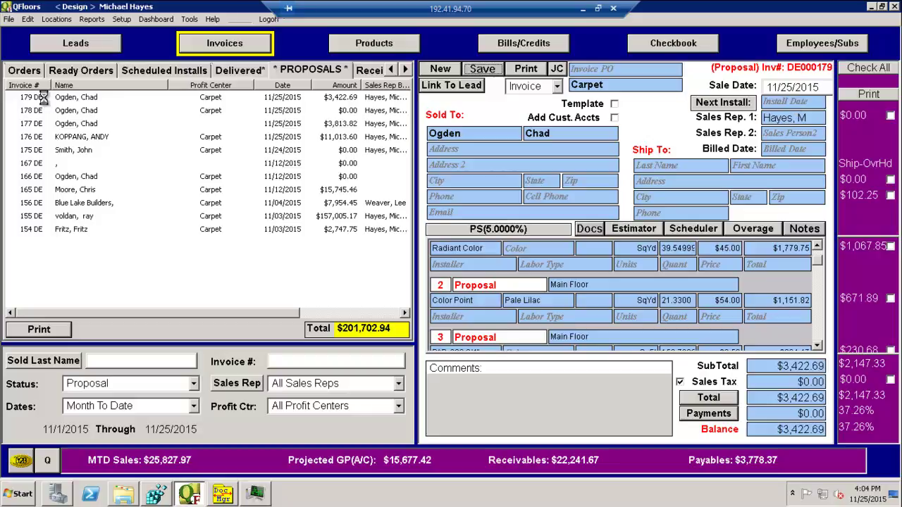
left_click(593, 230)
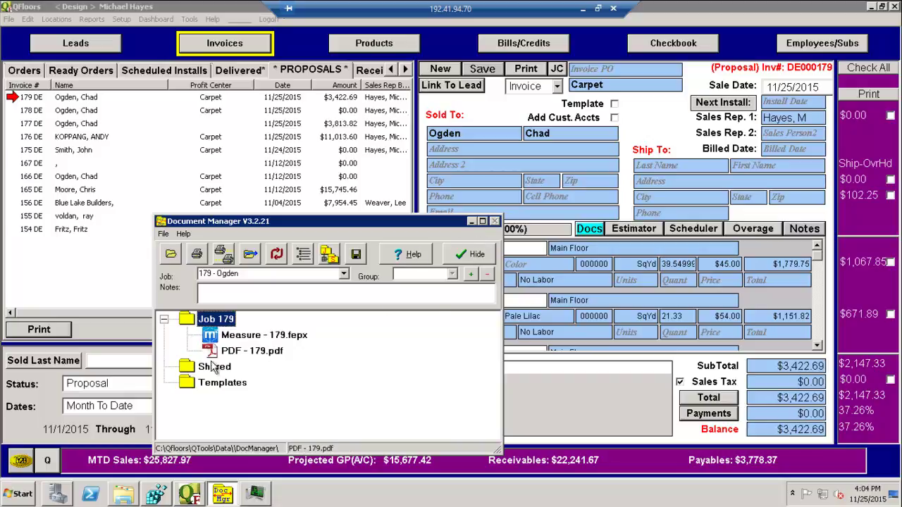
left_click(256, 355)
double_click(256, 354)
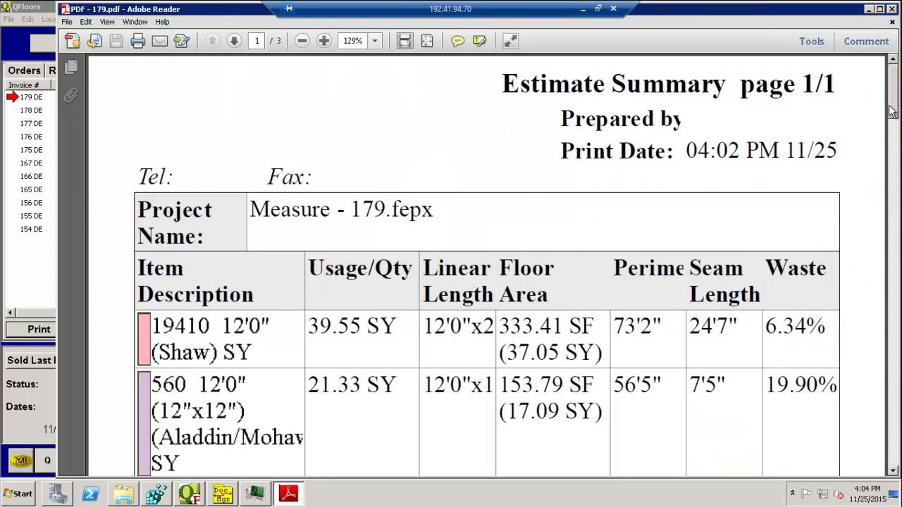
left_click_drag(893, 110, 893, 67)
left_click(890, 9)
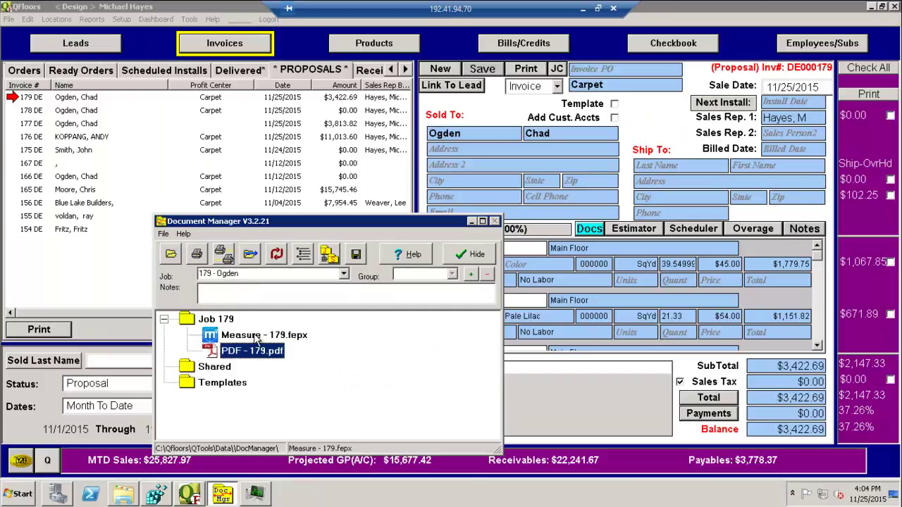
left_click(603, 237)
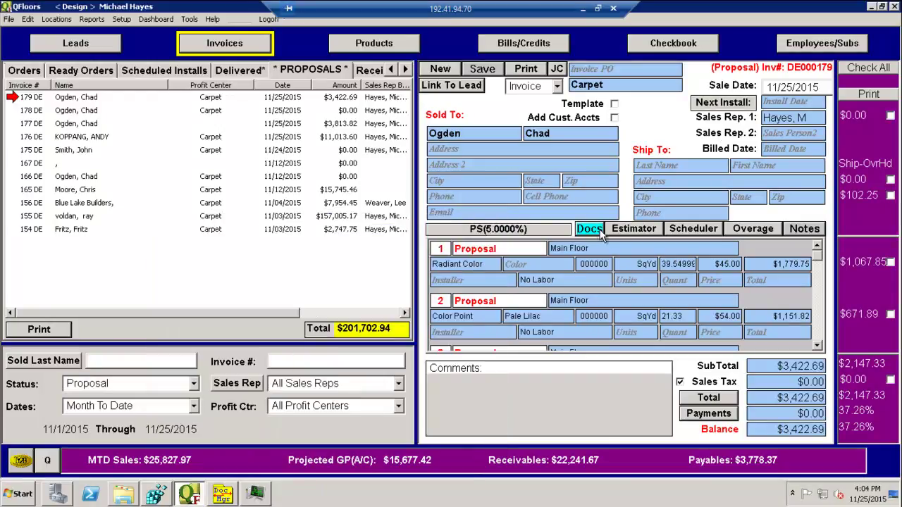
left_click(632, 228)
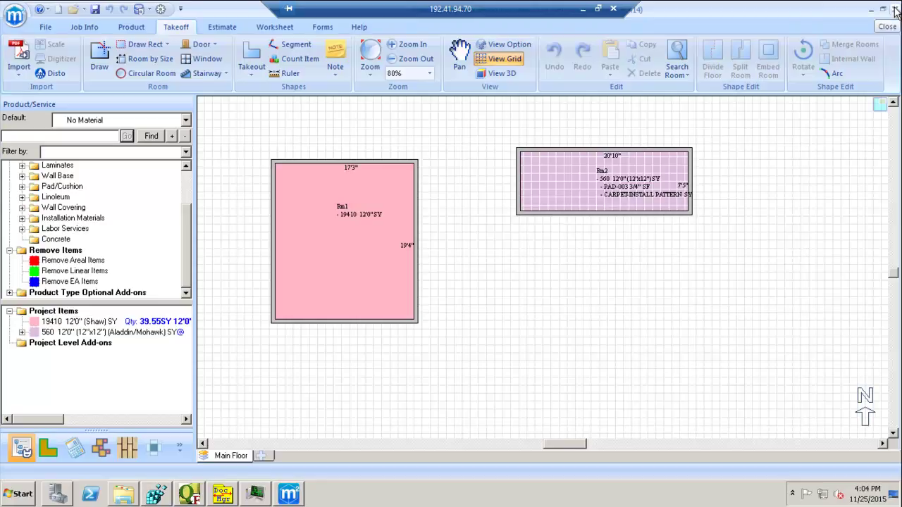
left_click(895, 10)
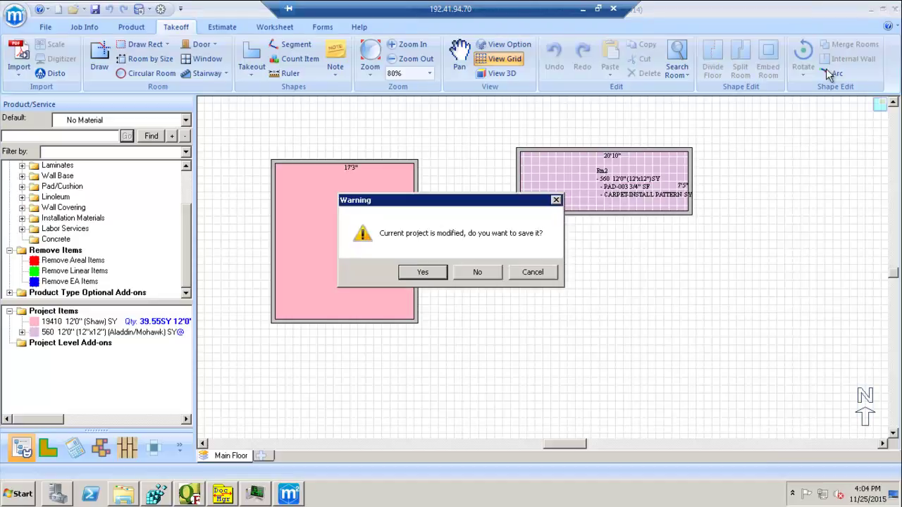
left_click(489, 271)
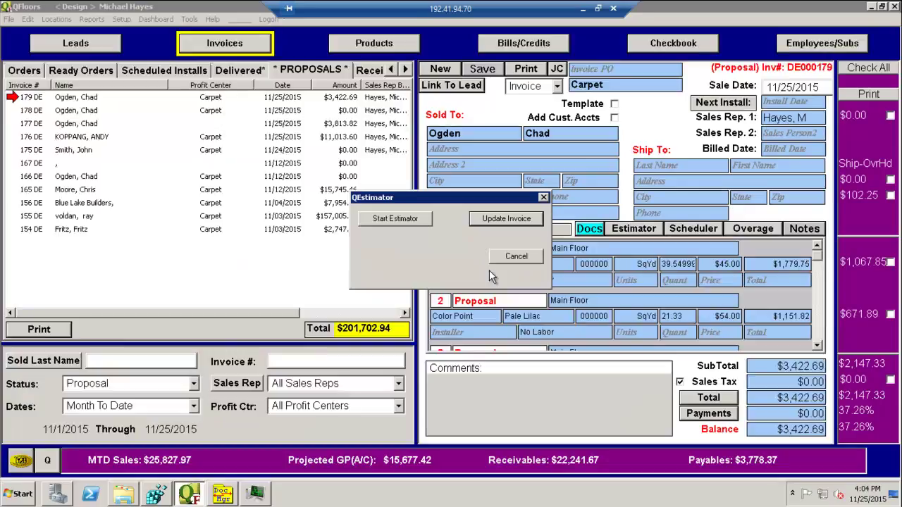
left_click(545, 198)
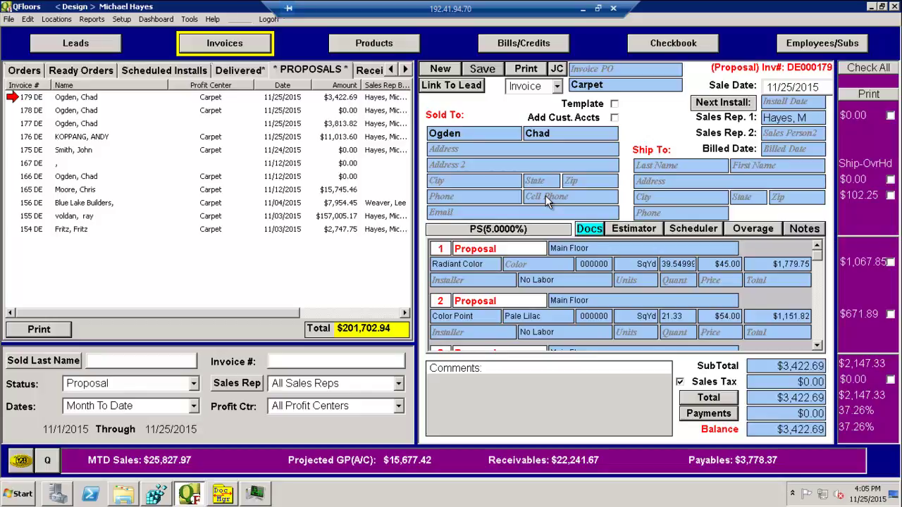
left_click(450, 69)
- Create a PST Exempt proposal sold to the customer by last and first name, saved as proposal 180
left_click(464, 247)
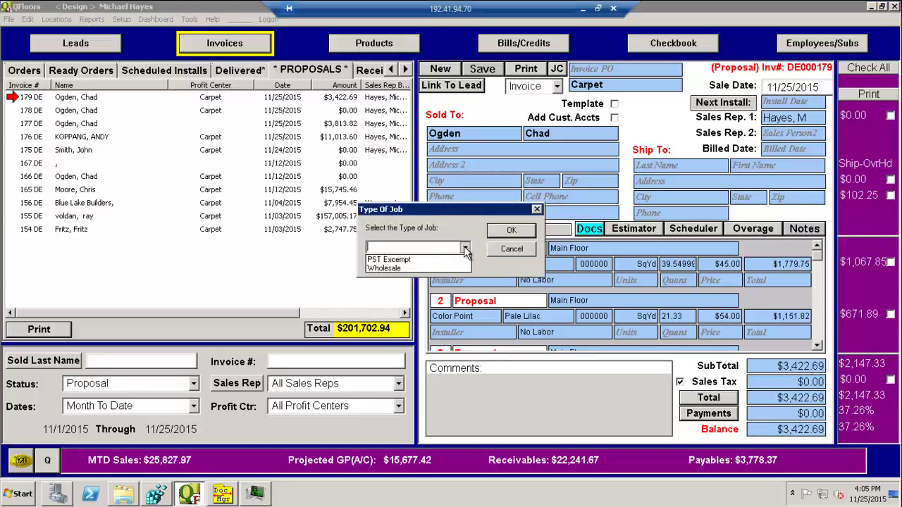
left_click(438, 260)
left_click(513, 231)
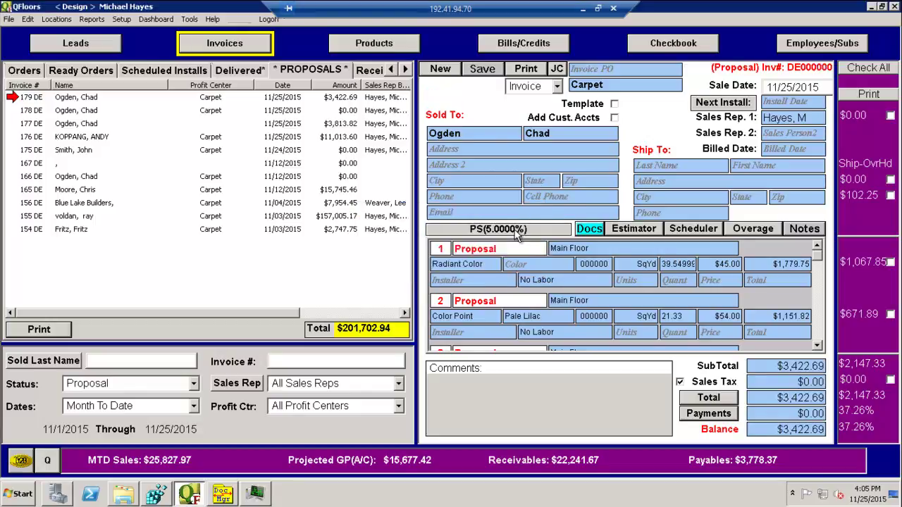
left_click(484, 132)
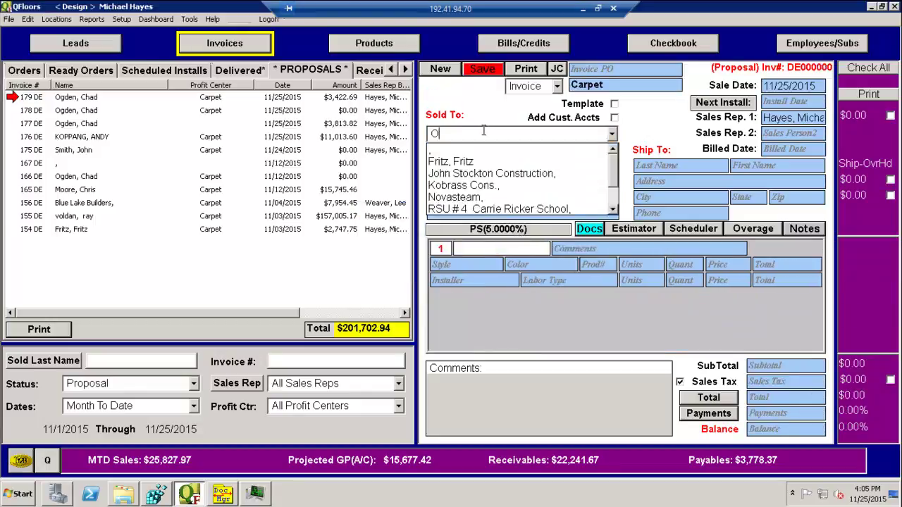
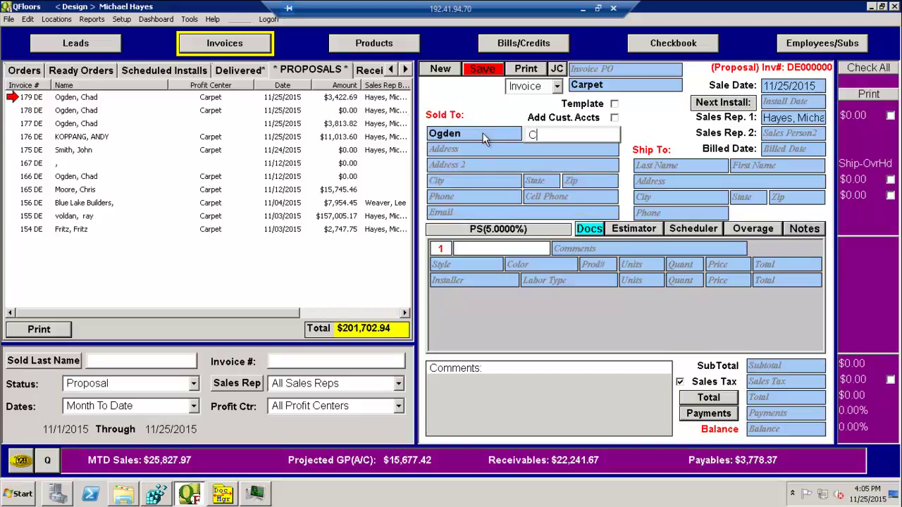
key("Tab")
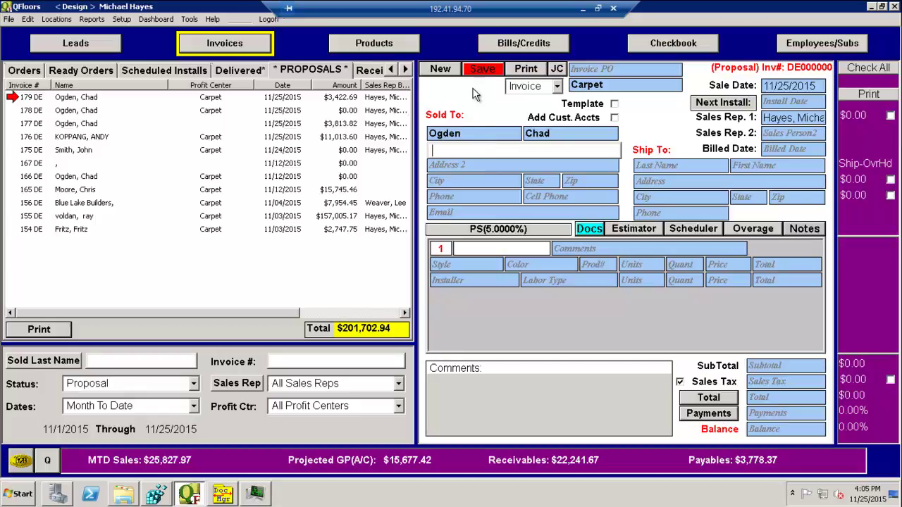
left_click(483, 74)
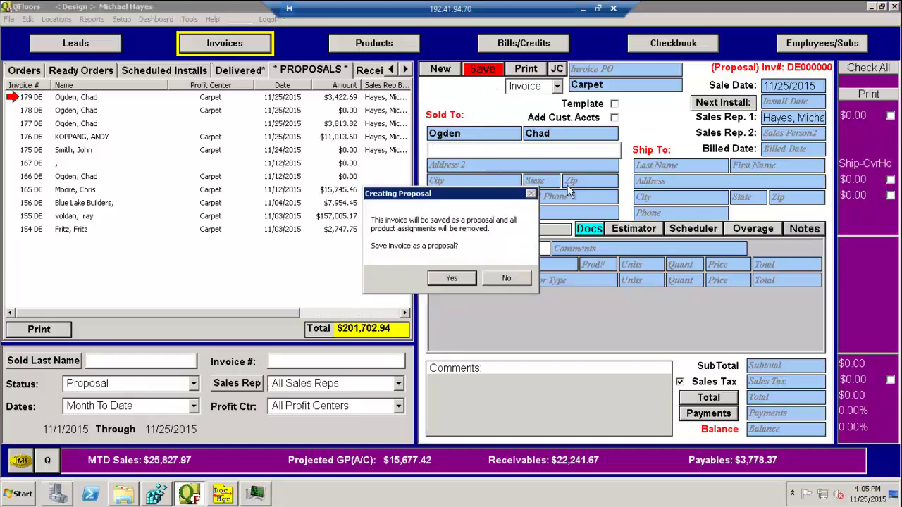
left_click(465, 279)
- Load proposal 180, open its Document Manager, and bring up the Job 180 folder's context menu
left_click(88, 112)
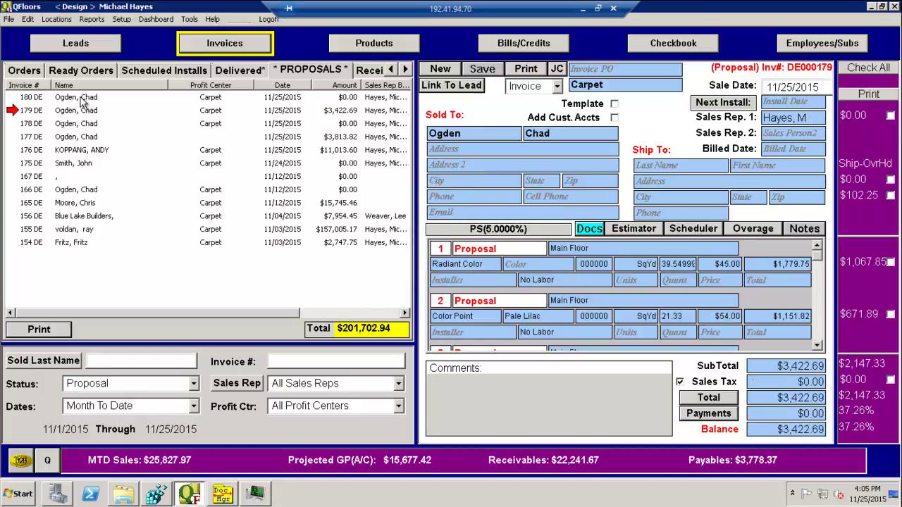
left_click(84, 99)
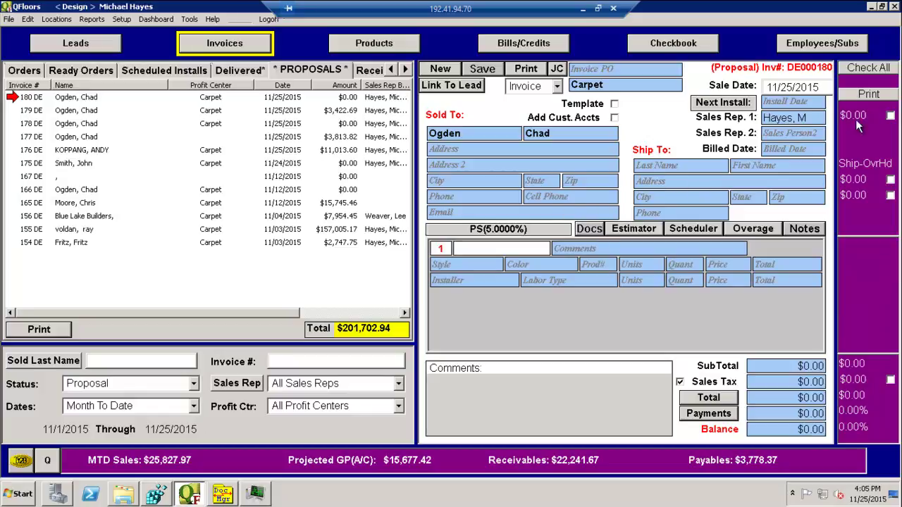
left_click(589, 230)
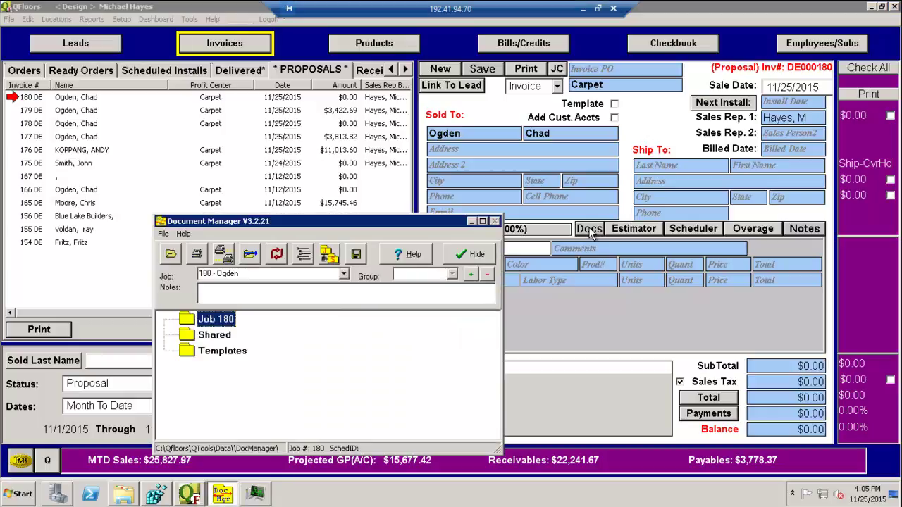
left_click(206, 324)
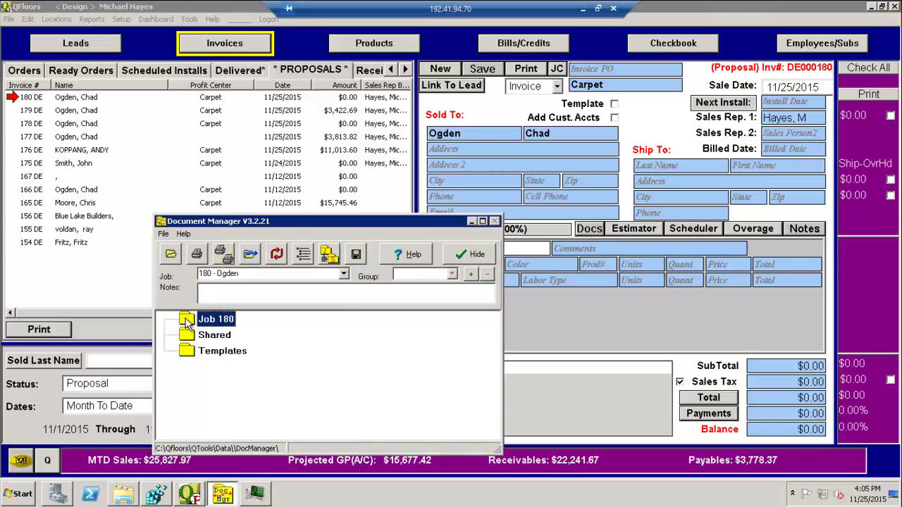
right_click(186, 322)
- Add a file to Job 180 by picking Measure - 178 from the Estimation folder, ready to rename
mouse_move(227, 371)
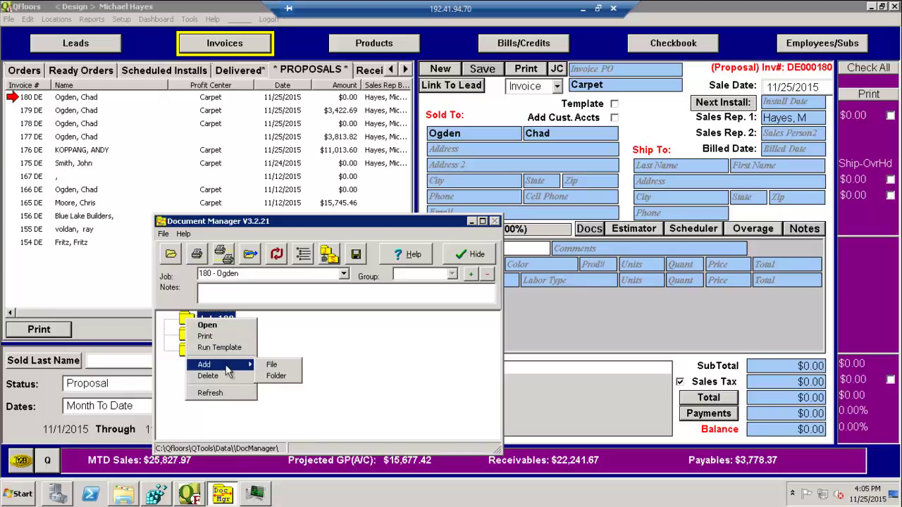
left_click(275, 367)
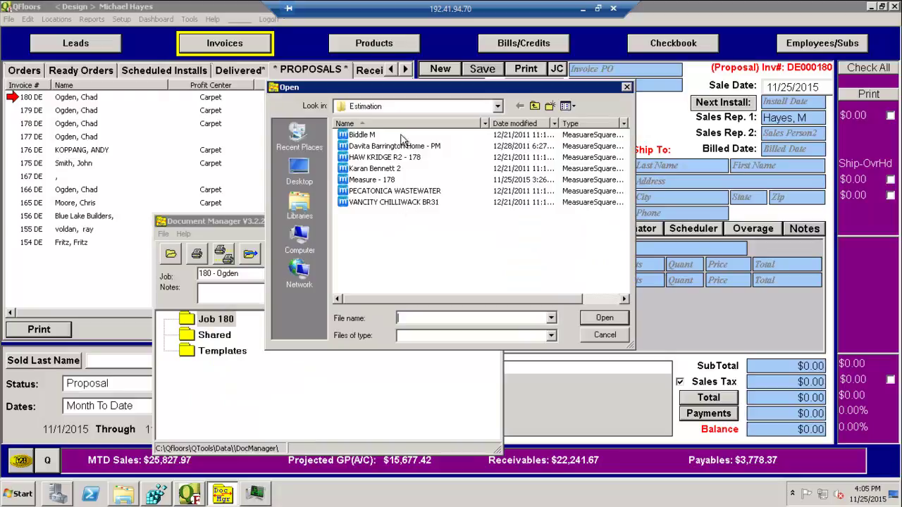
left_click(498, 106)
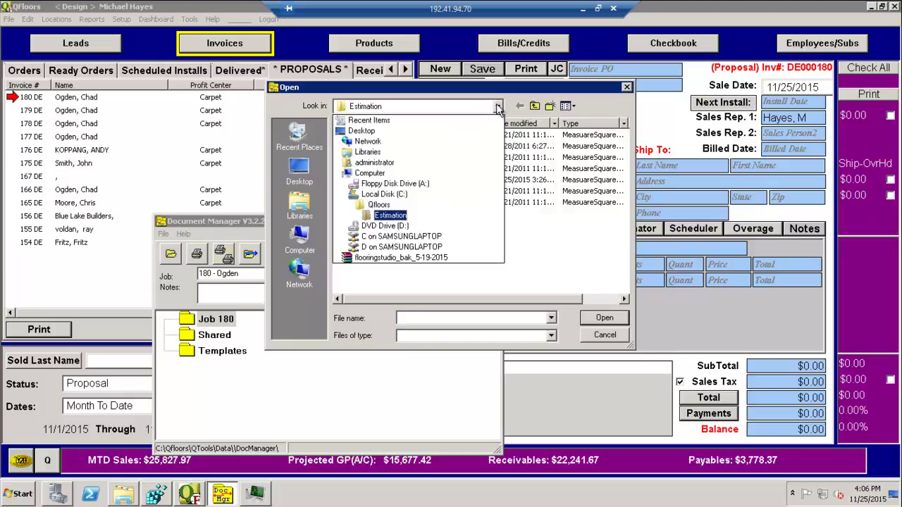
left_click(390, 215)
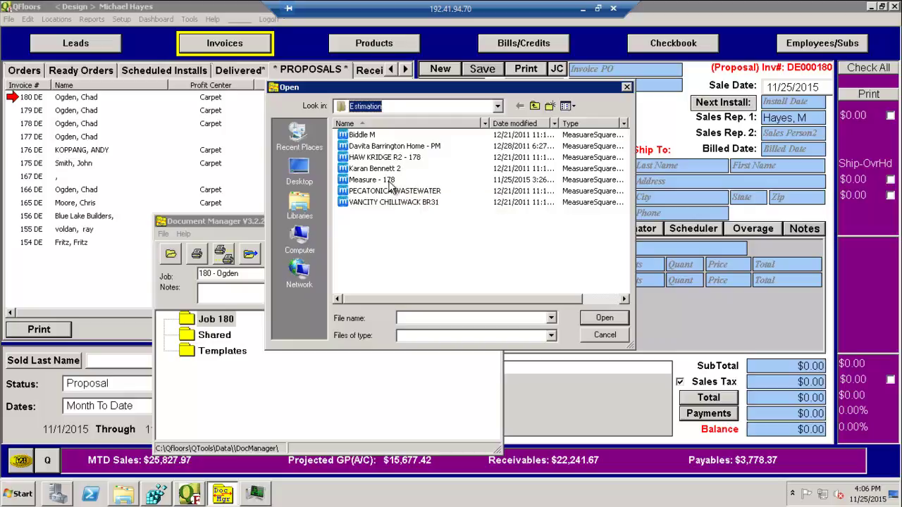
left_click(390, 184)
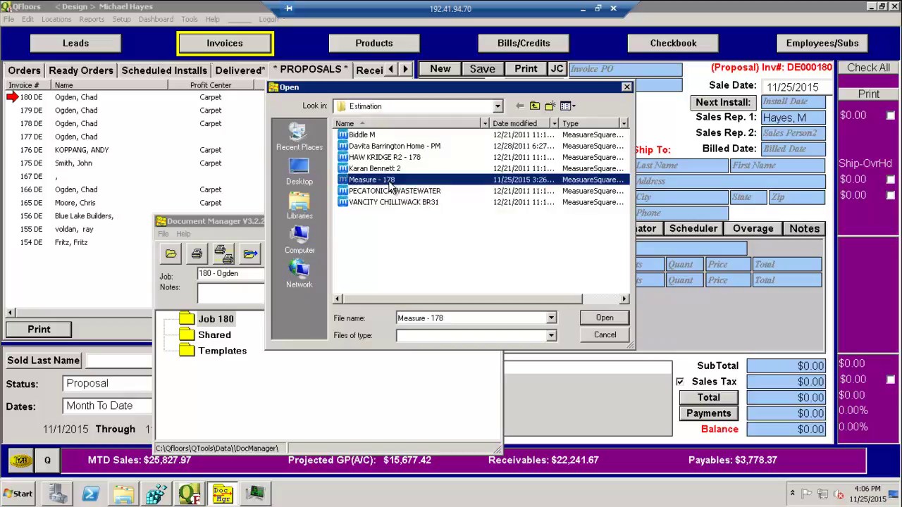
left_click(453, 317)
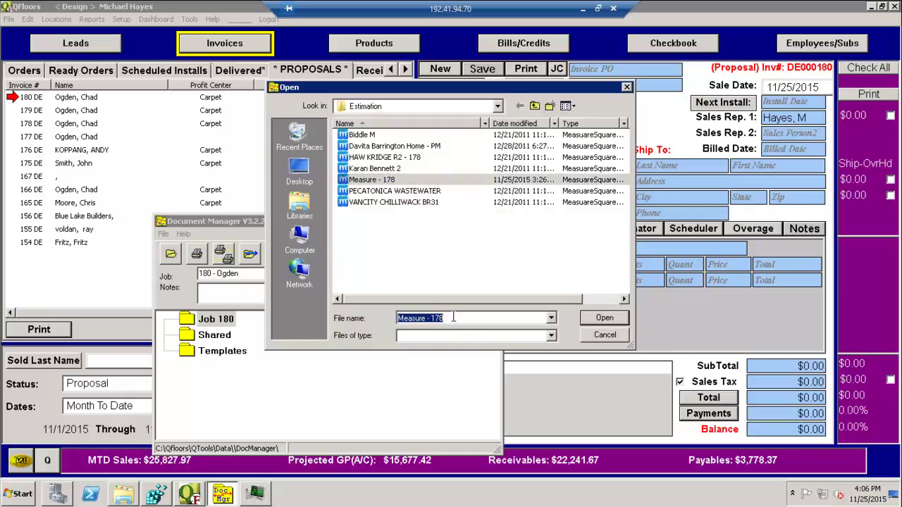
left_click(455, 318)
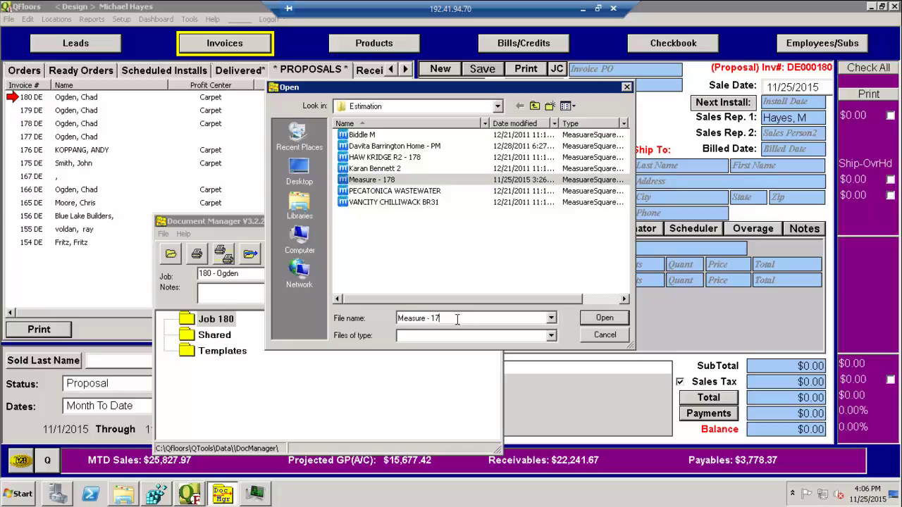
- Rename the estimate file Measure - 178 to Measure - 180
key("BackSpace")
key("BackSpace")
key("BackSpace")
key("BackSpace")
key("BackSpace")
key("BackSpace")
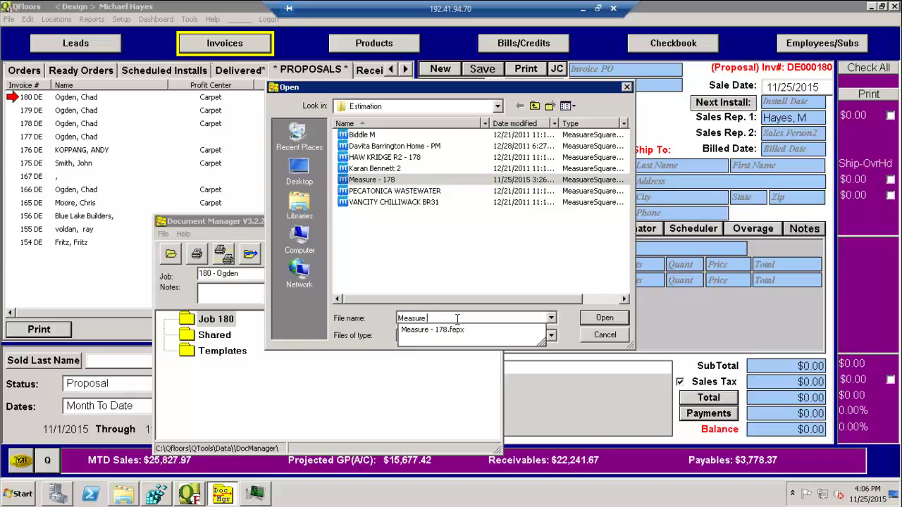
type("- 180")
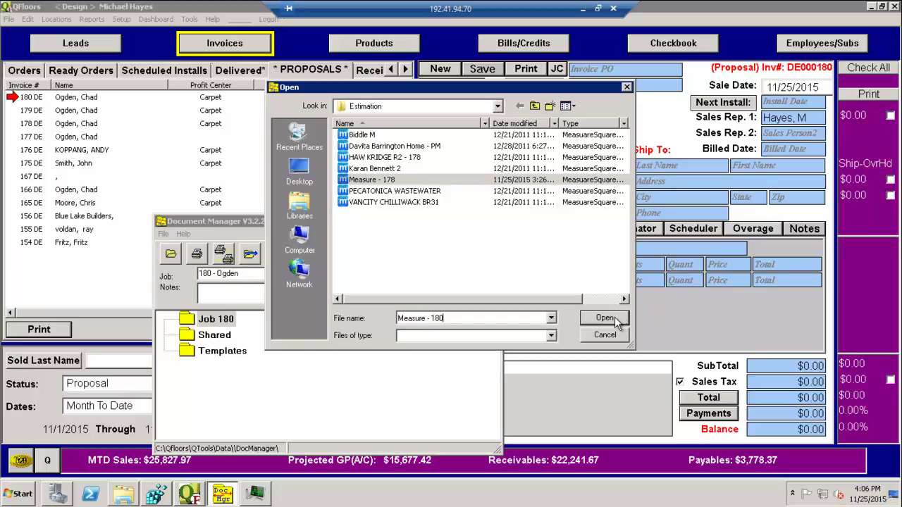
left_click(377, 180)
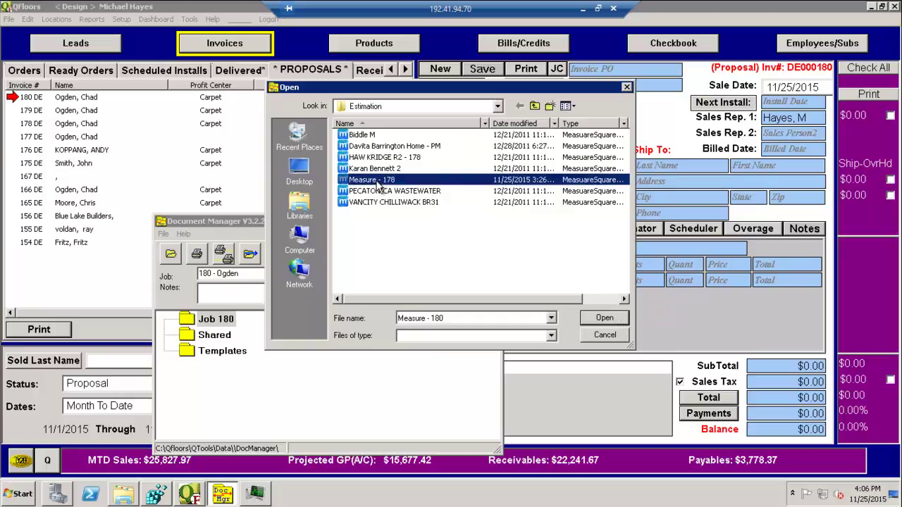
right_click(376, 180)
left_click(410, 367)
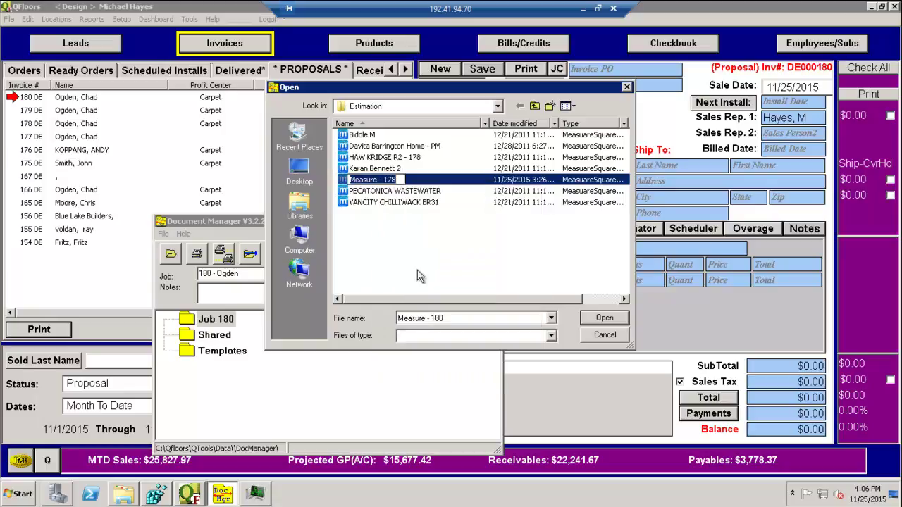
left_click(402, 179)
key("BackSpace")
key("BackSpace")
key("BackSpace")
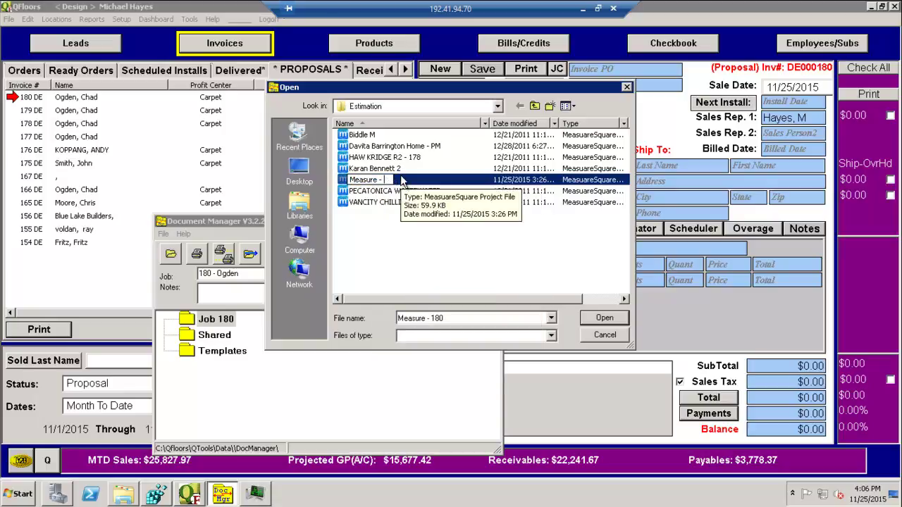
type("180")
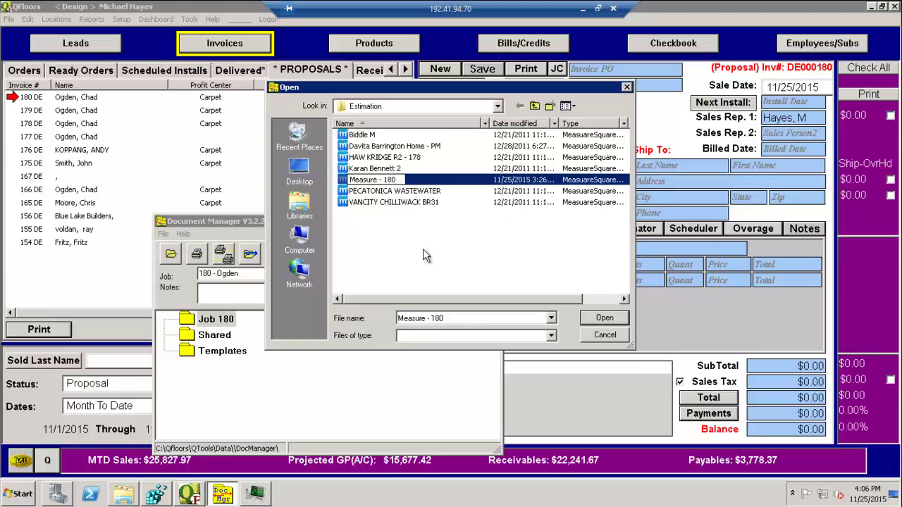
left_click(423, 248)
- Attach Measure - 180.fepx to Job 180 and hide the Document Manager
left_click(379, 182)
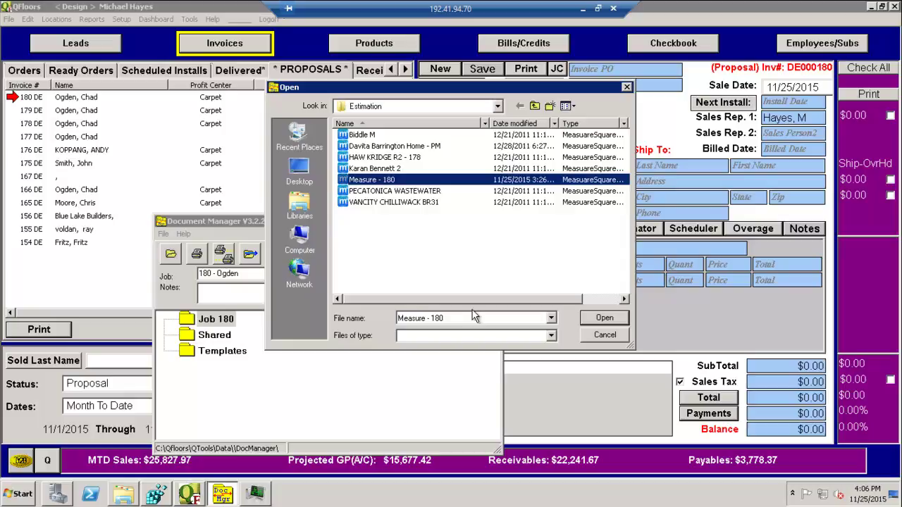
left_click(605, 317)
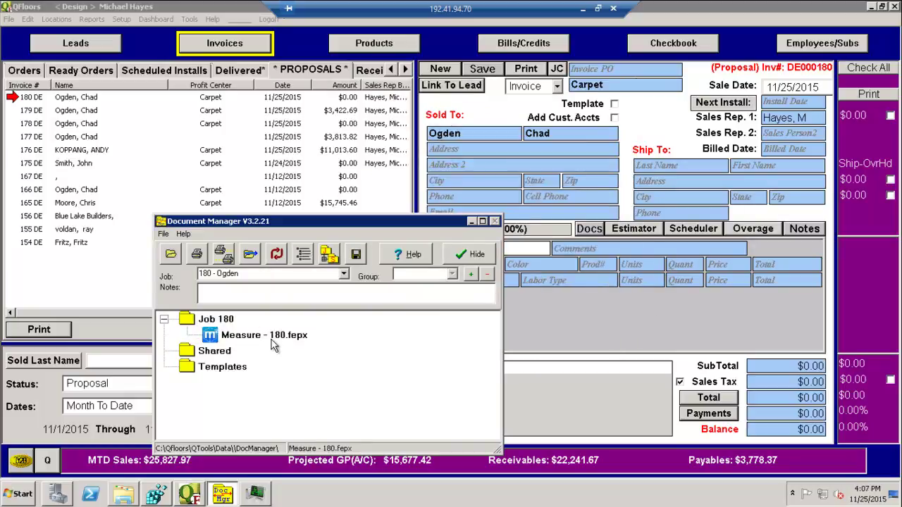
left_click(472, 223)
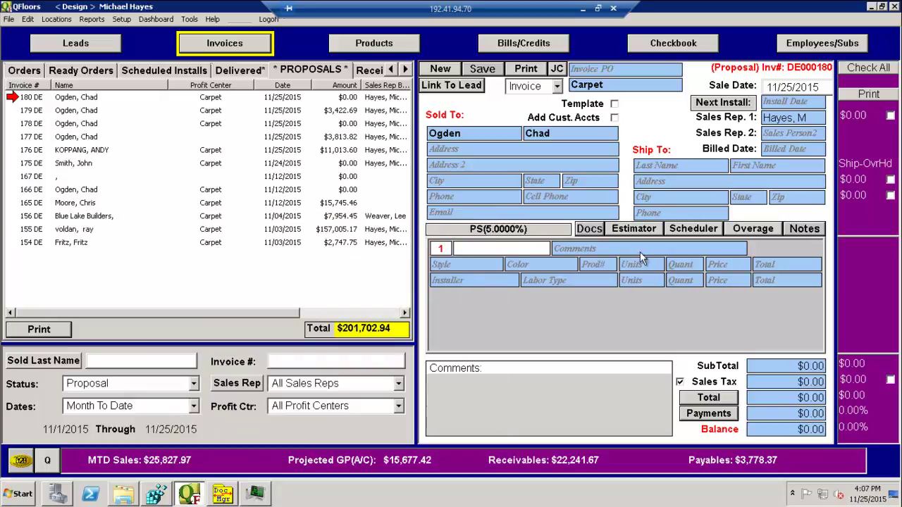
- Launch the estimator and review the seam estimate and the material worksheet totalling 3813.82
left_click(649, 232)
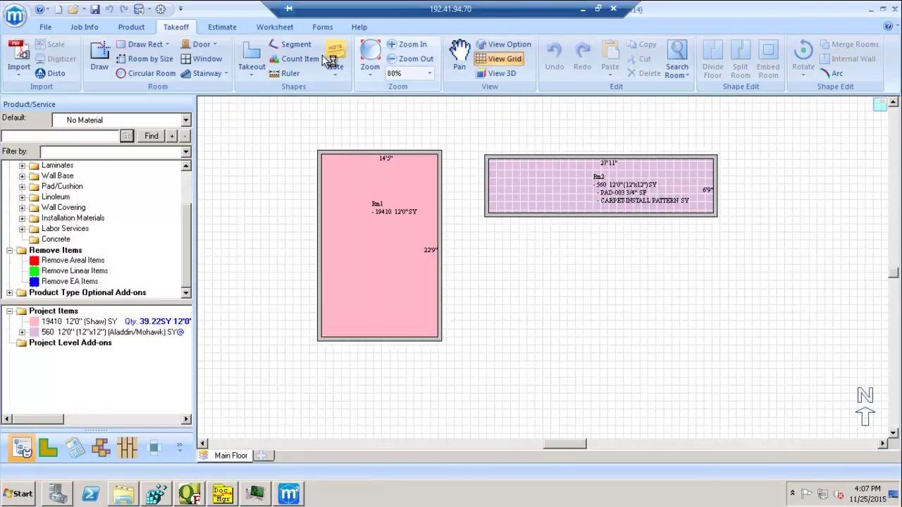
left_click(220, 28)
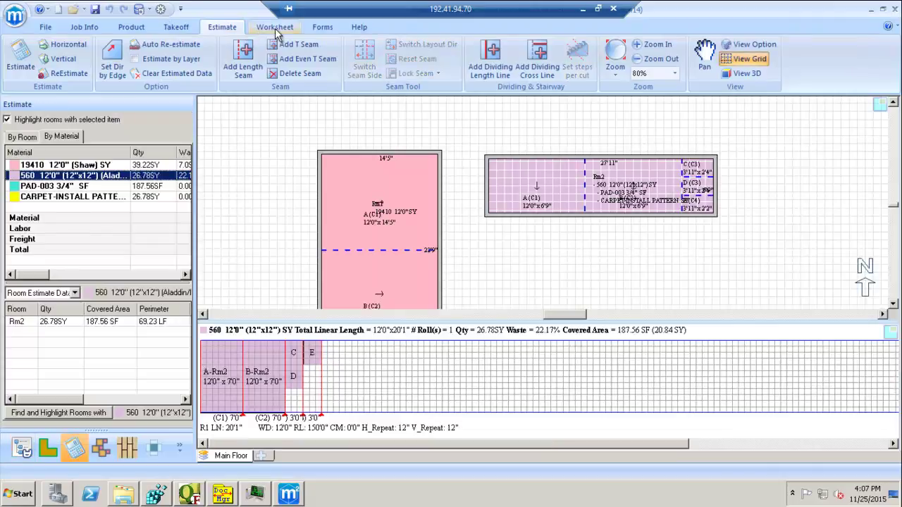
left_click(275, 28)
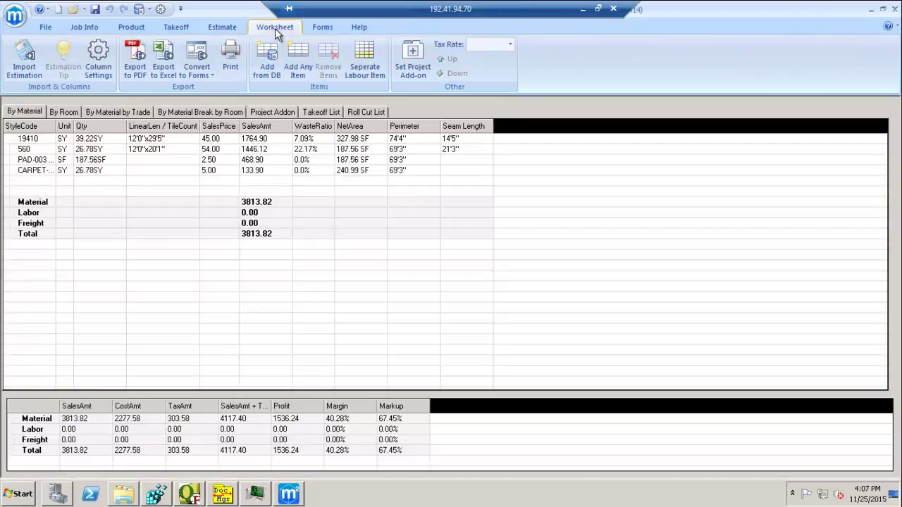
- Save the Measure Square estimate project and check system performance in Task Manager
left_click(95, 10)
left_click(96, 10)
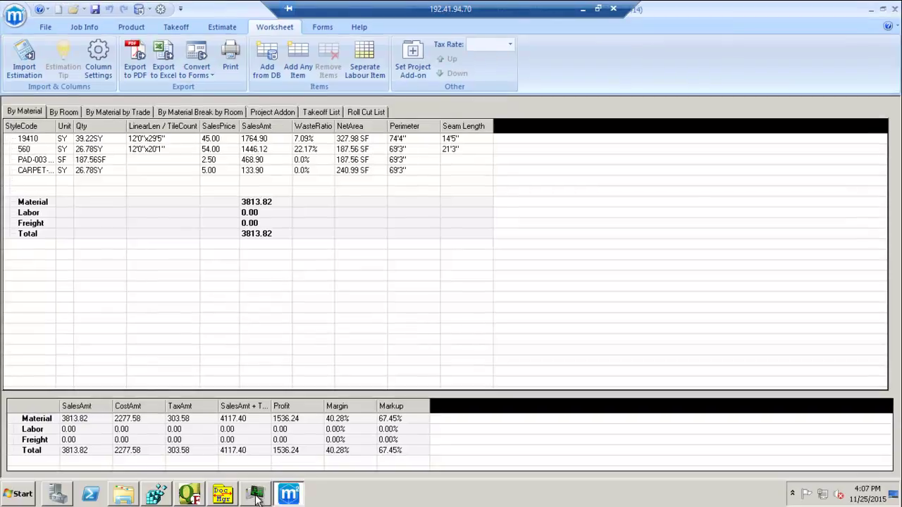
left_click(256, 496)
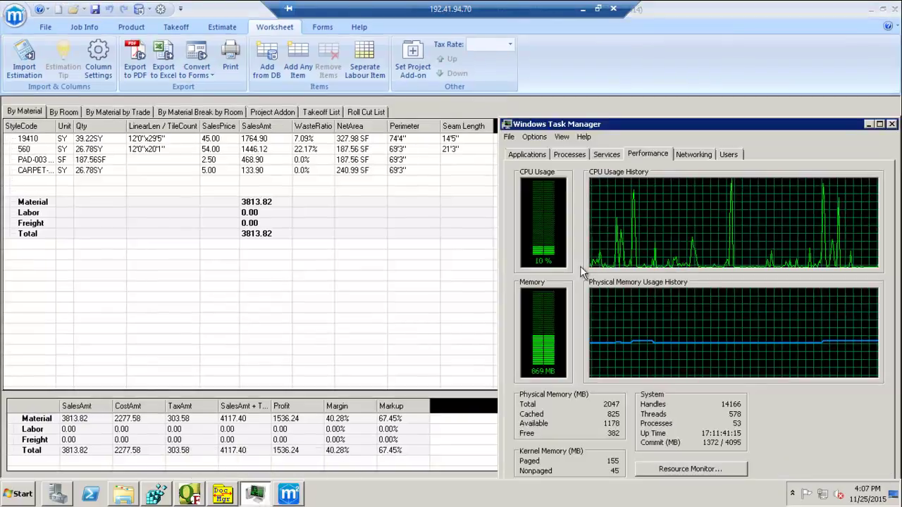
left_click(869, 125)
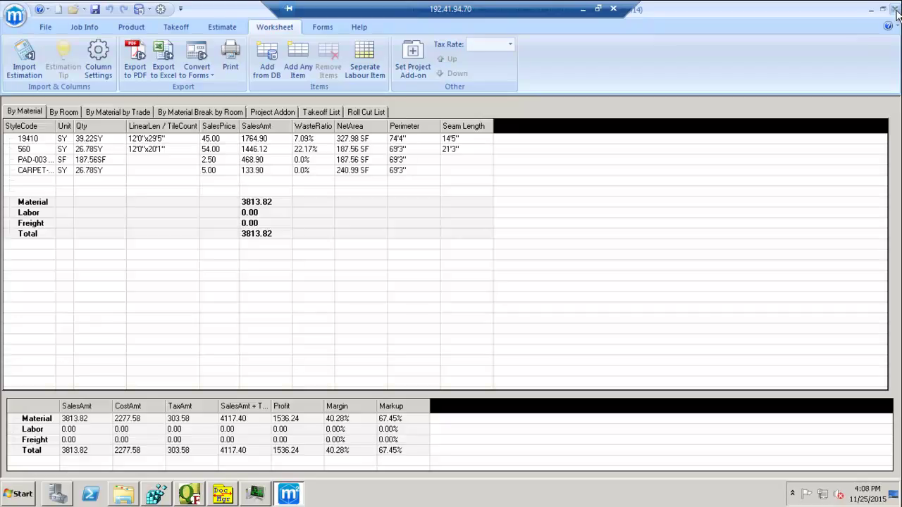
- Close Measure Square, run Update Invoice to import the items, and save proposal 180 at $3,813.82
left_click(896, 10)
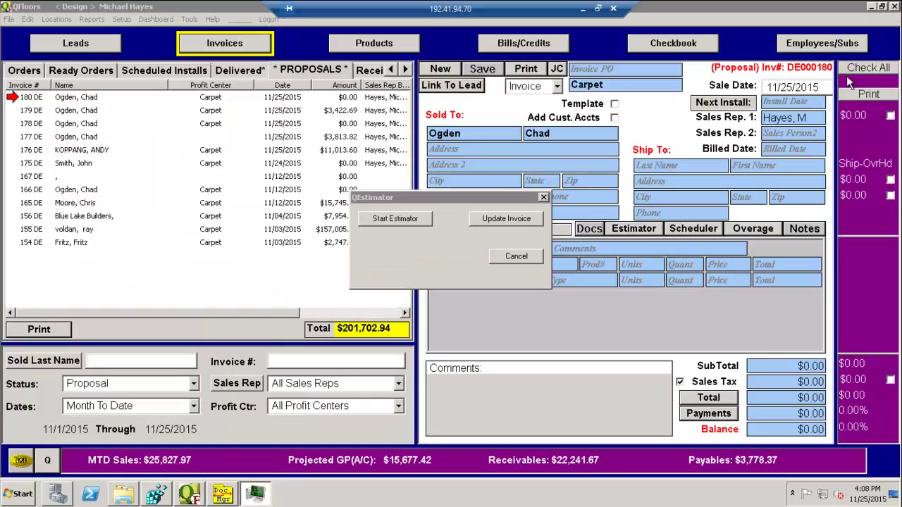
left_click(522, 221)
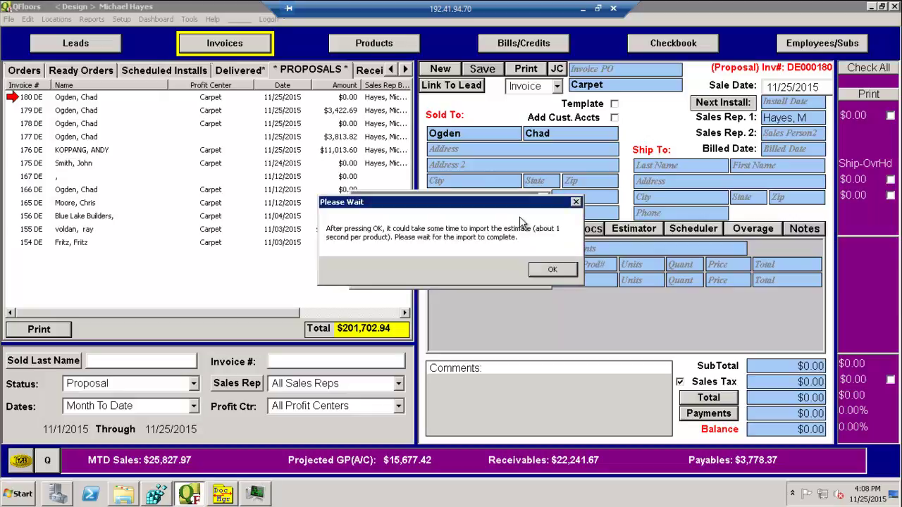
left_click(551, 271)
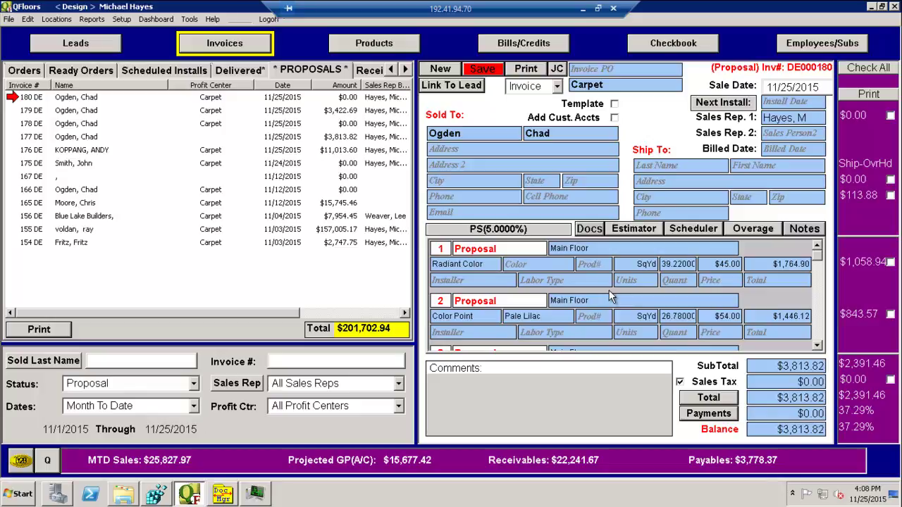
left_click(483, 71)
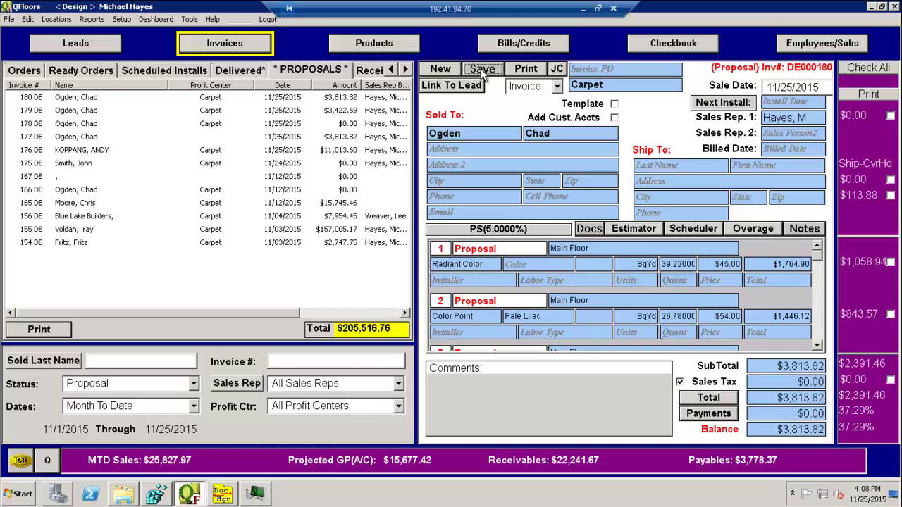
left_click(480, 69)
left_click(592, 230)
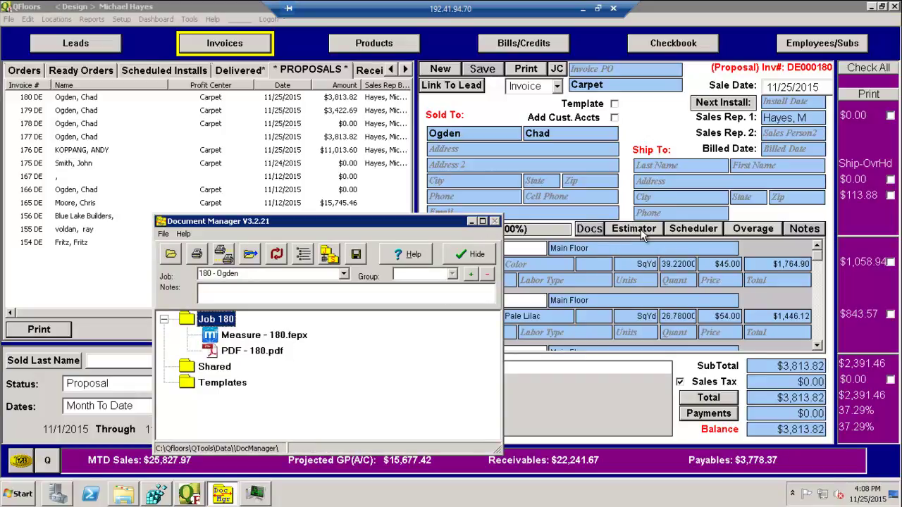
left_click(472, 222)
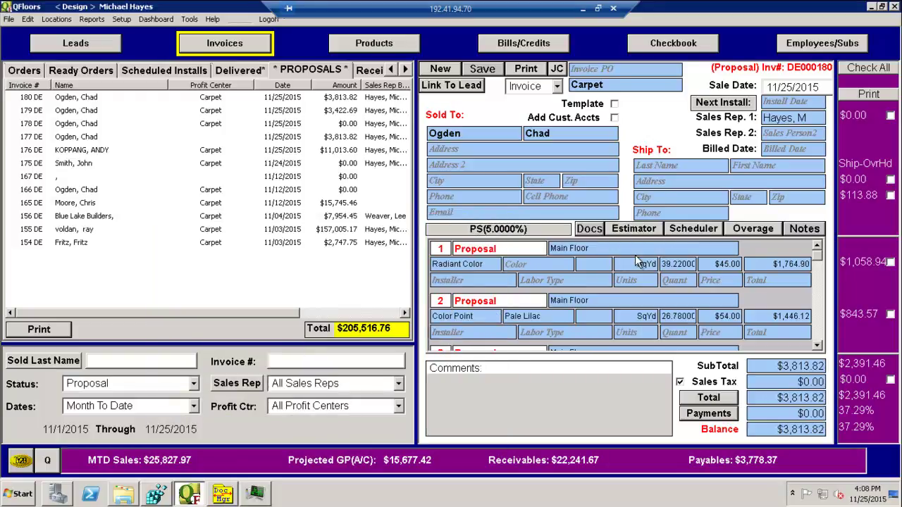